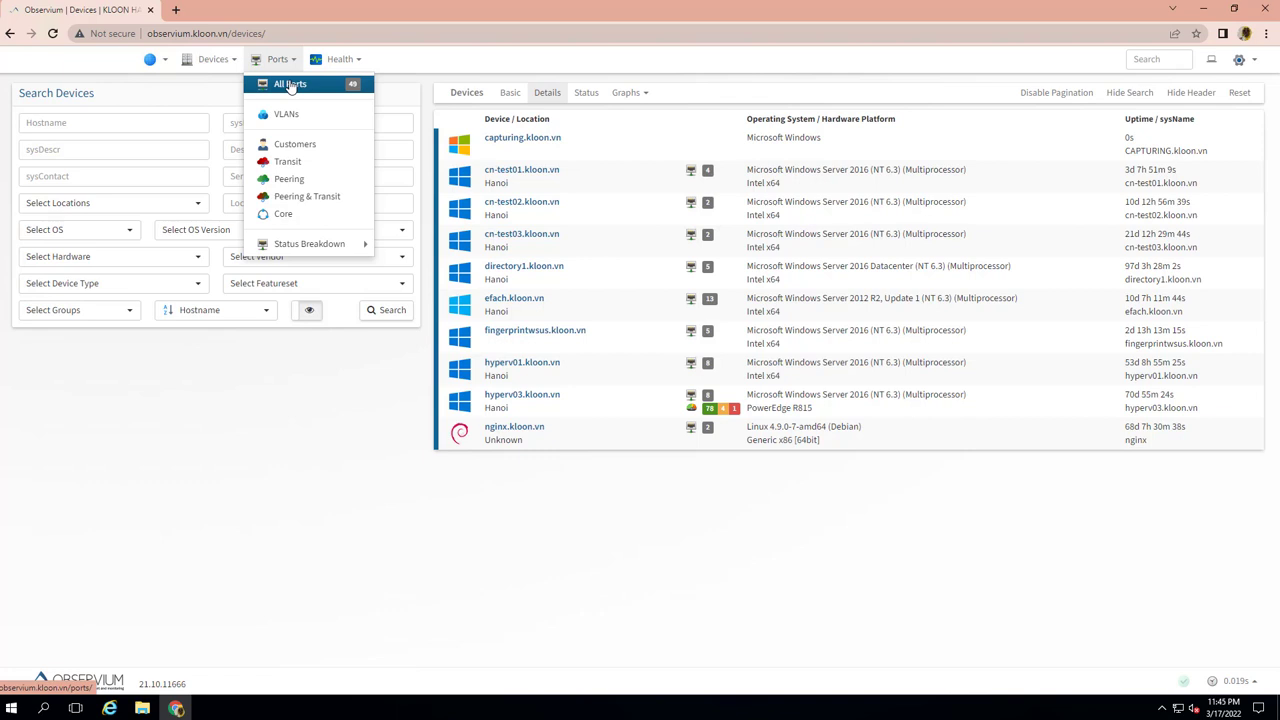
On the Add Device form, autofill Timeout 1, Retries 5 and Max Repetitions 10.
mouse_move(233, 60)
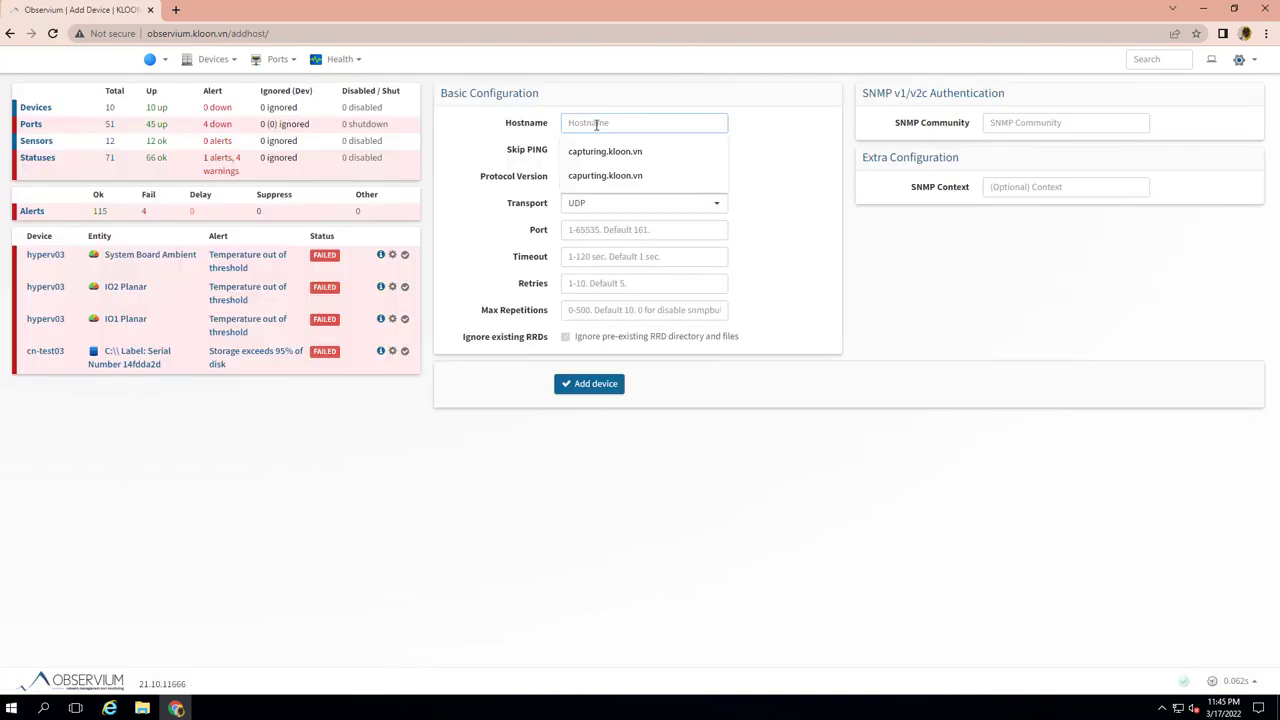
click(622, 98)
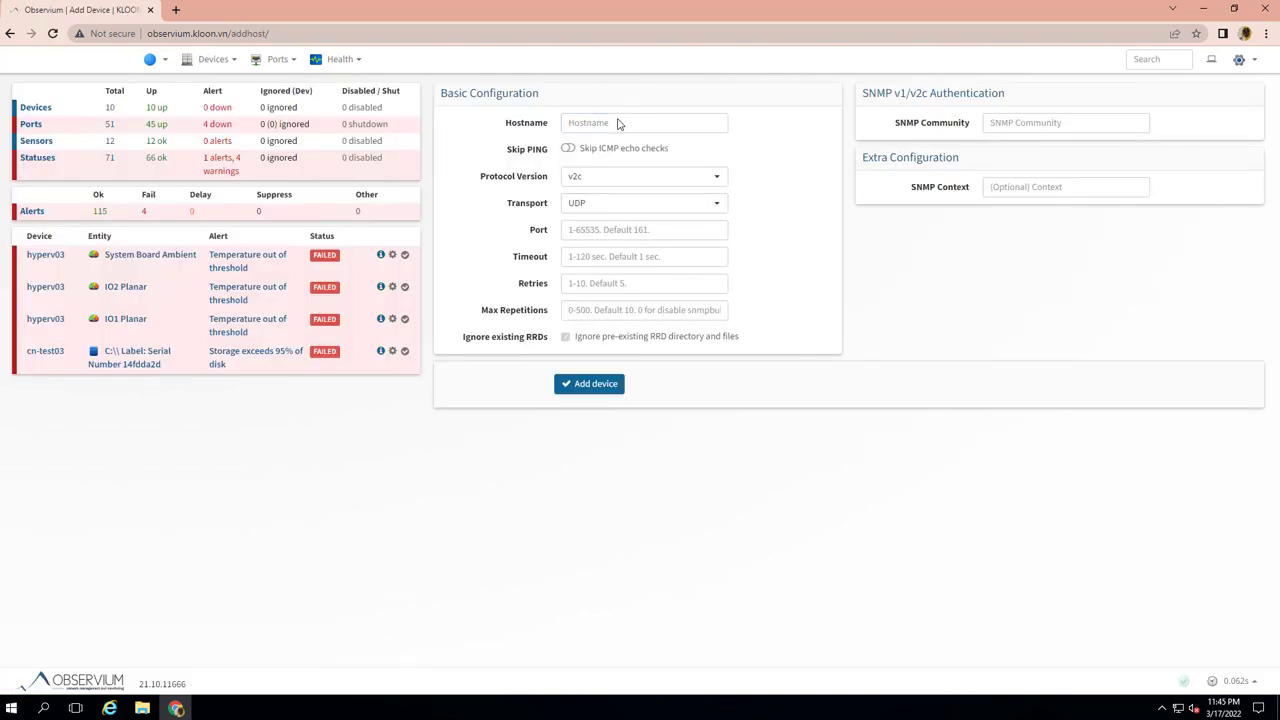
click(597, 258)
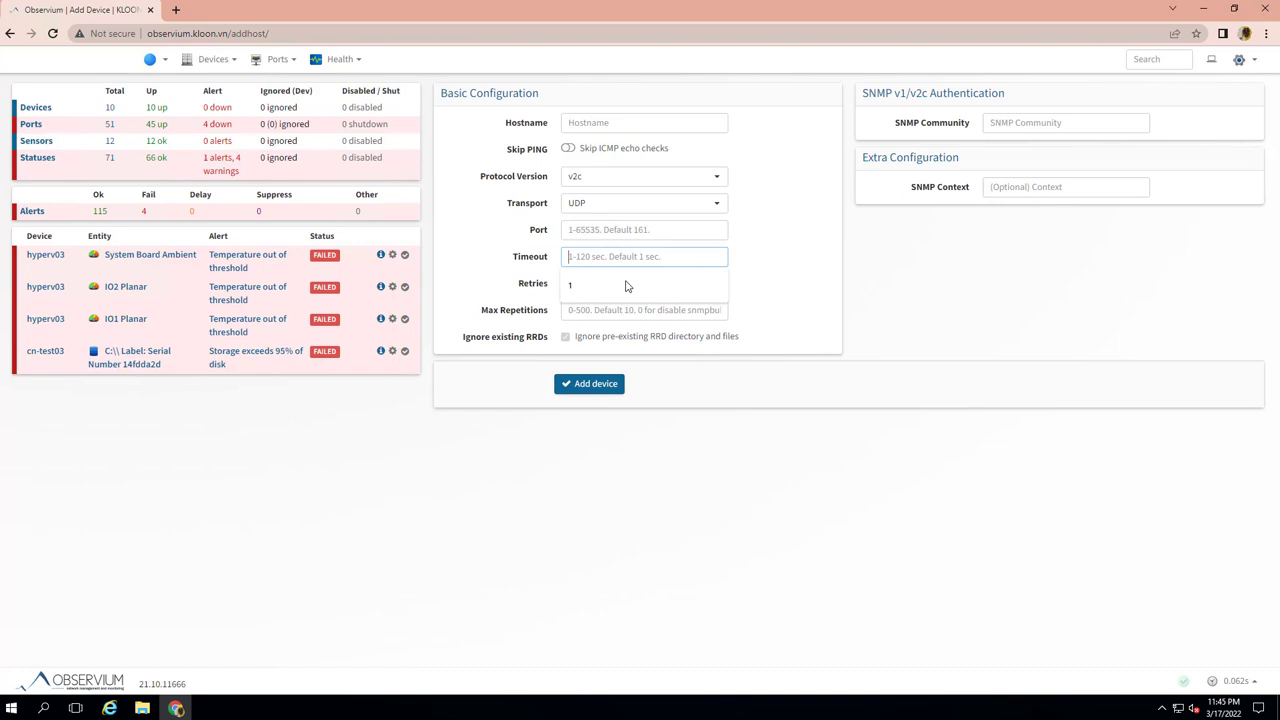
click(627, 287)
click(600, 285)
click(594, 310)
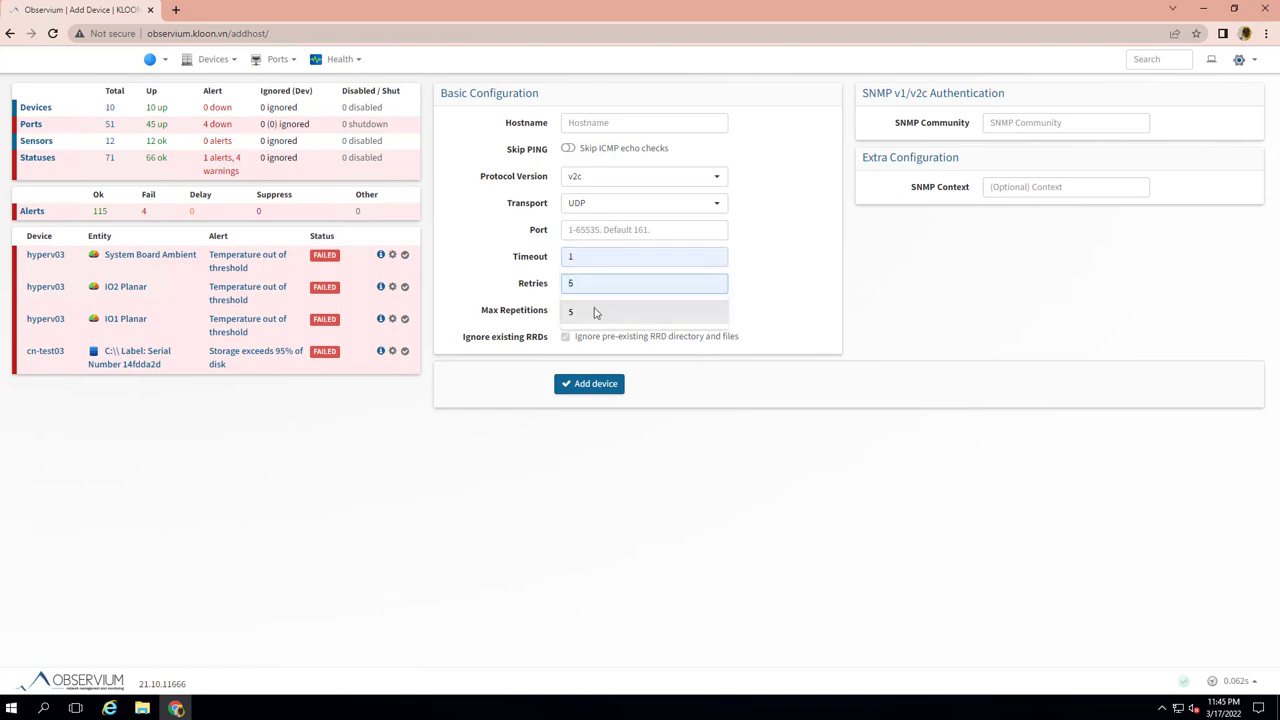
click(585, 310)
click(591, 342)
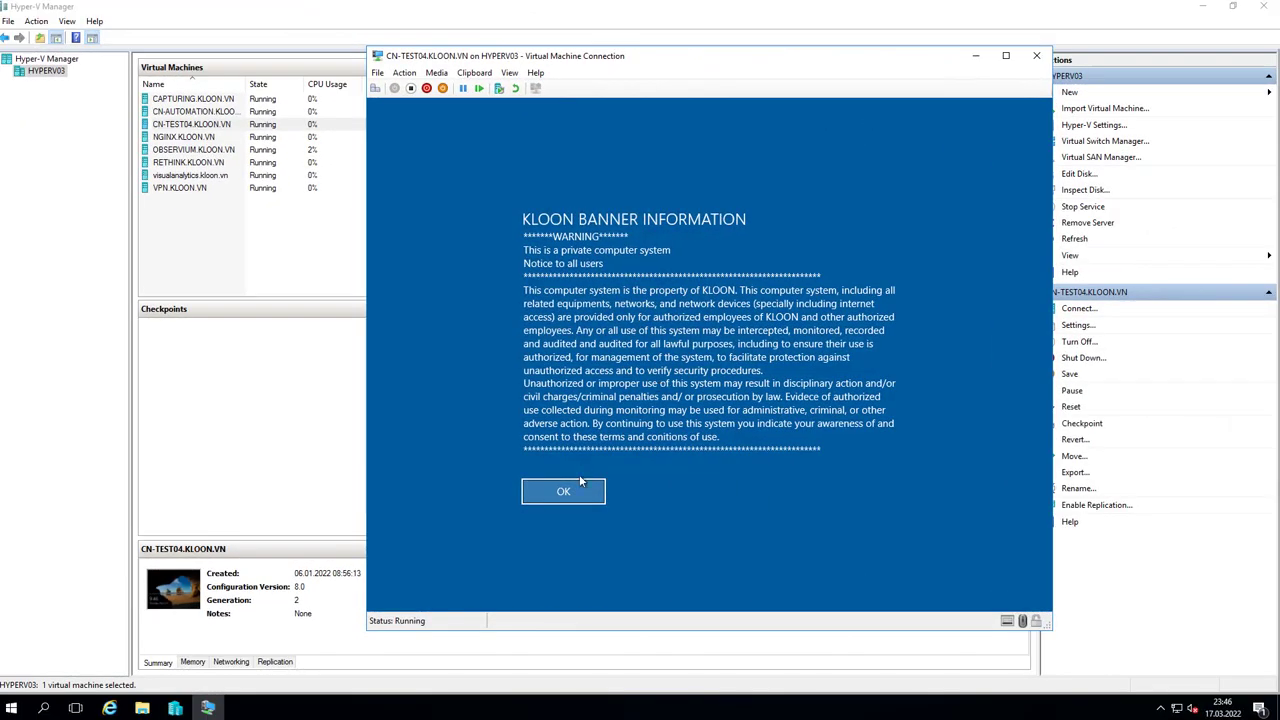
Sign in to the CN-TEST04 VM with the account password and resize its connection window.
click(563, 490)
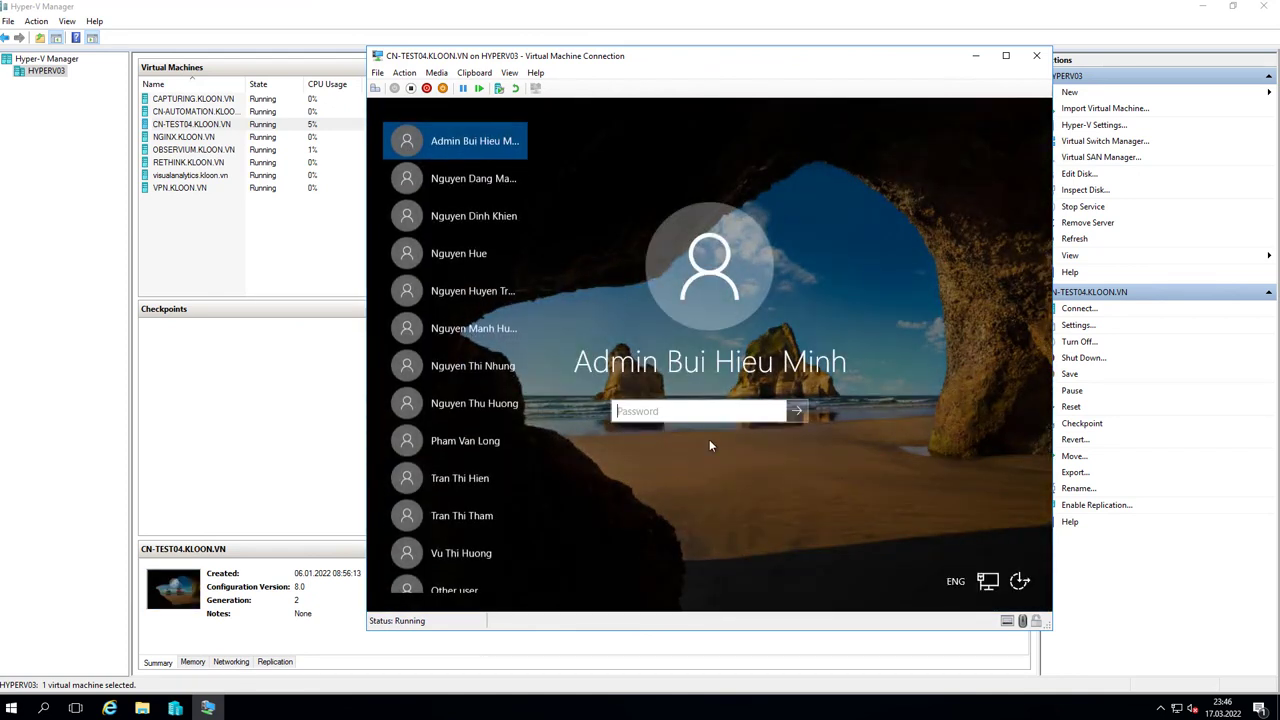
text(*********)
key(Return)
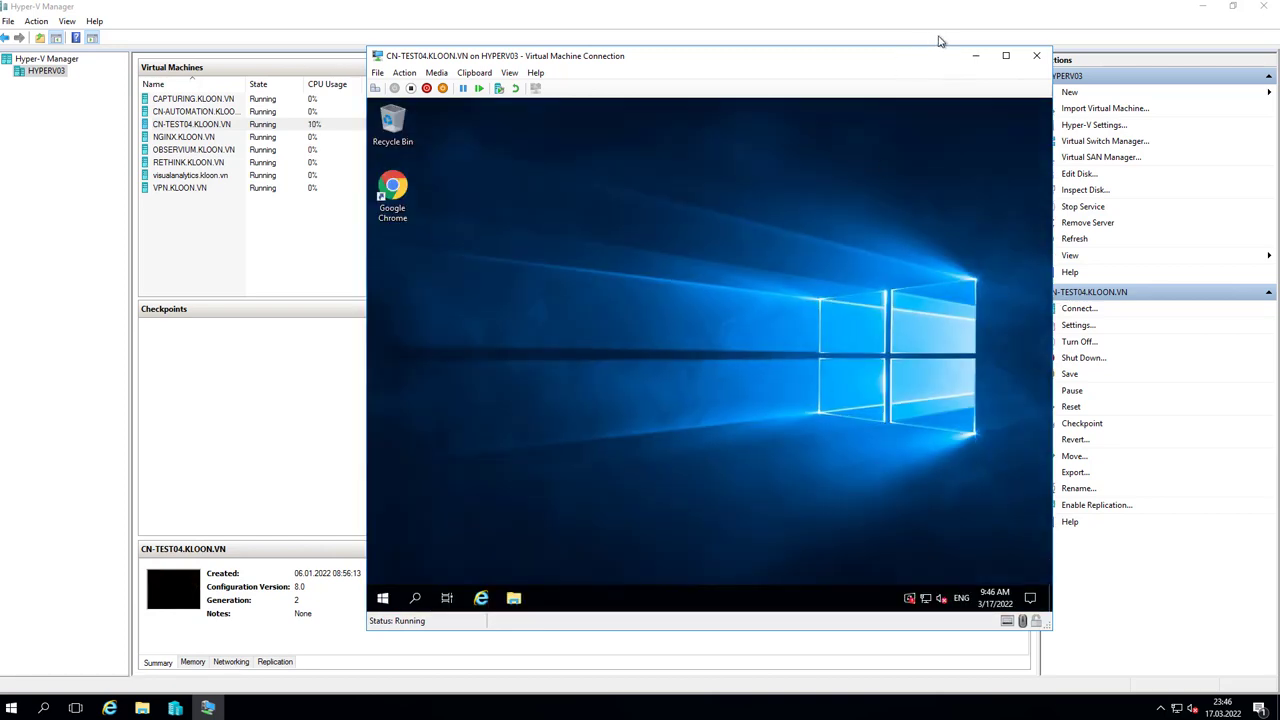
click(1003, 57)
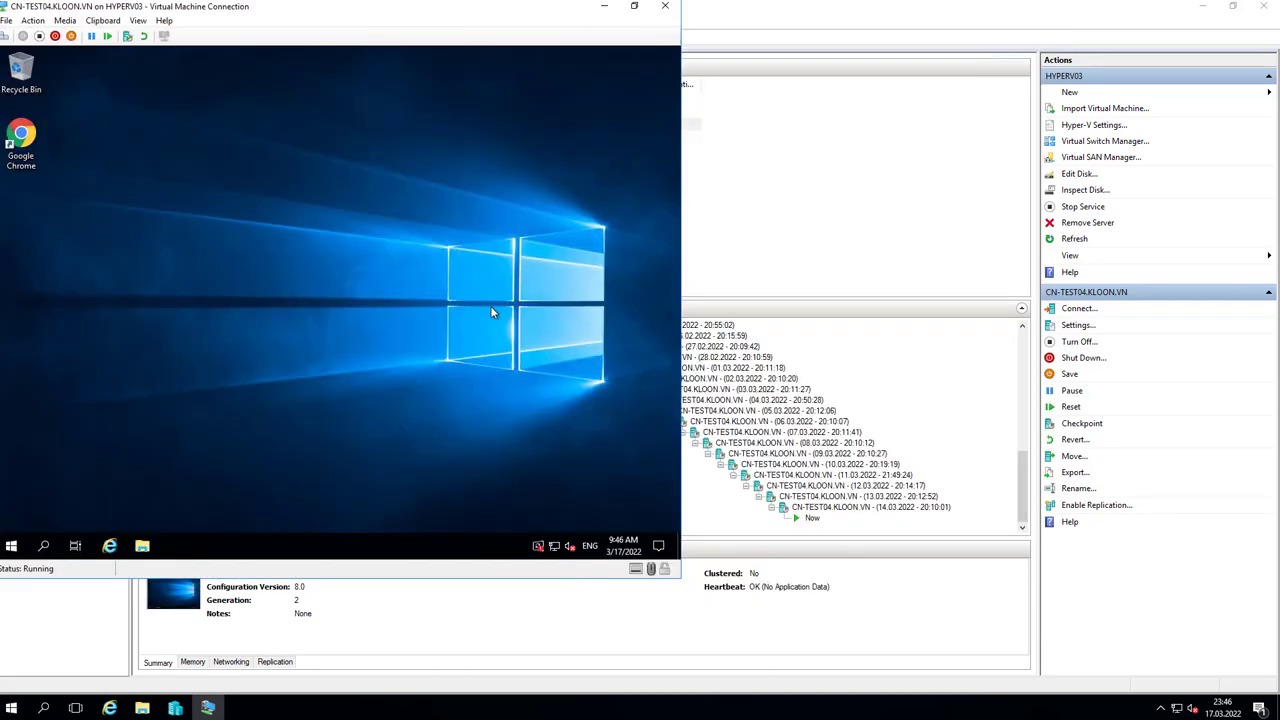
double_click(514, 20)
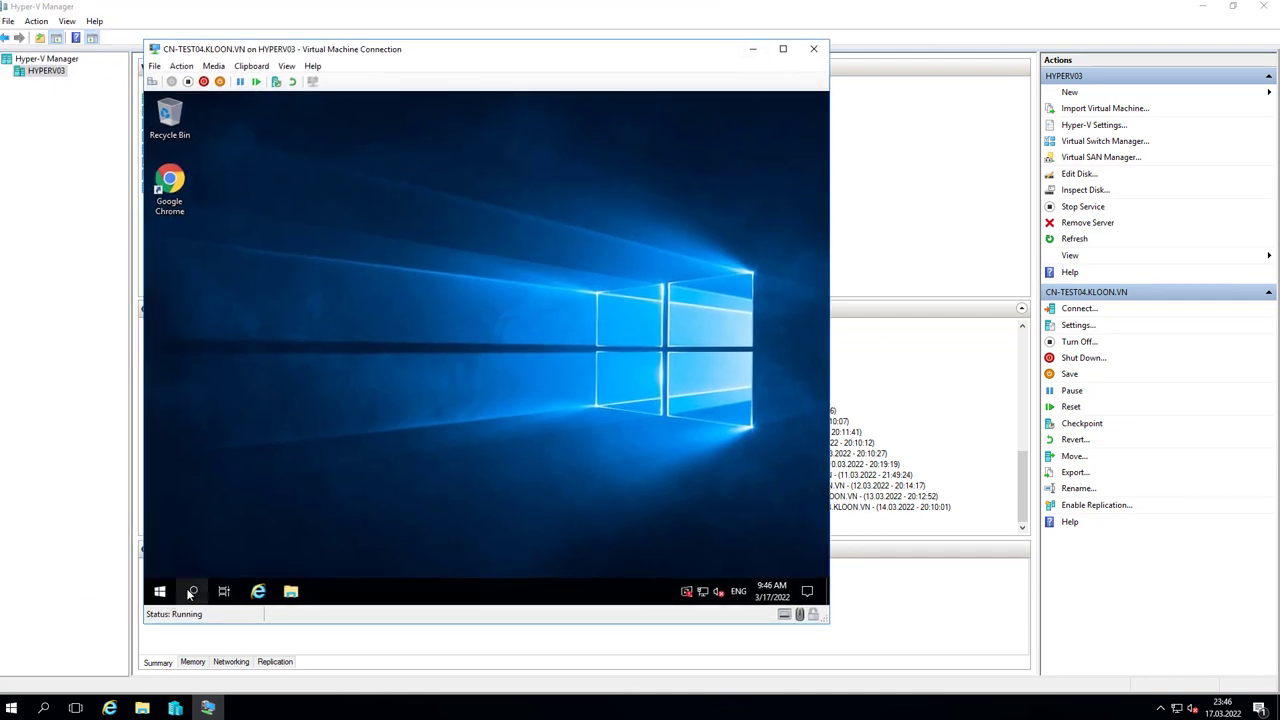
Launch Server Manager and advance the Add Roles and Features wizard to the Features page.
click(160, 591)
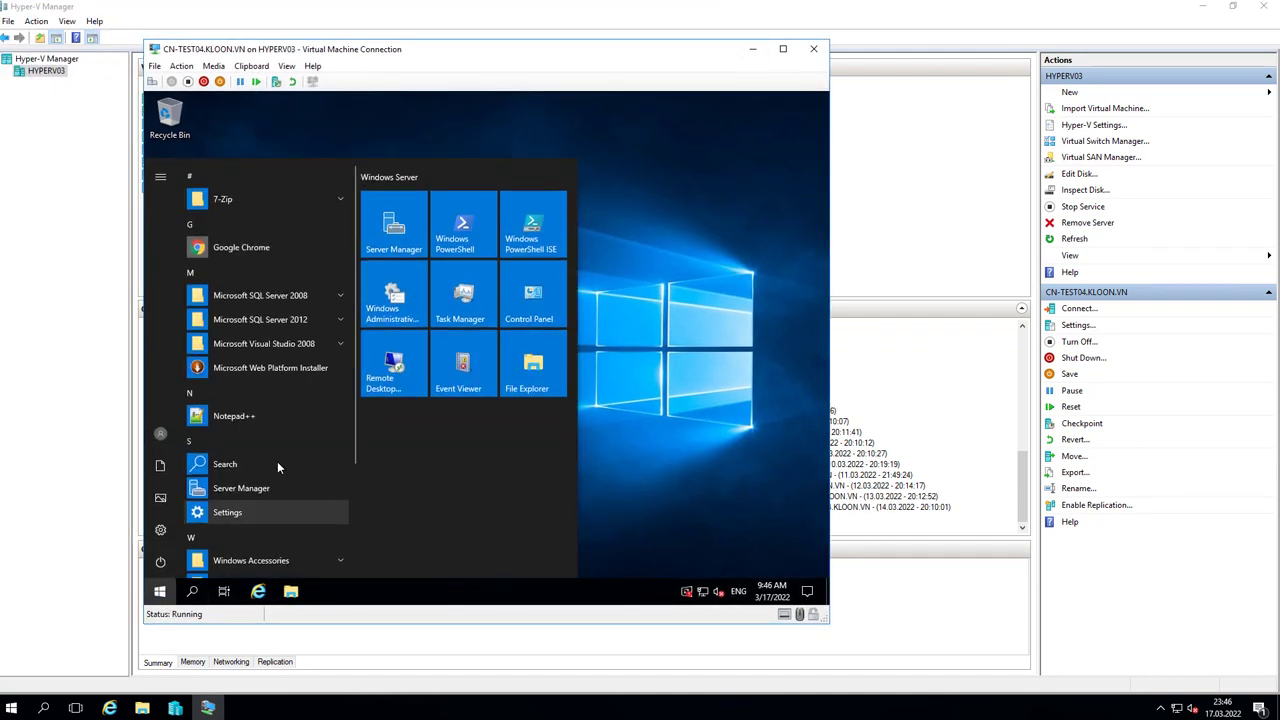
click(407, 229)
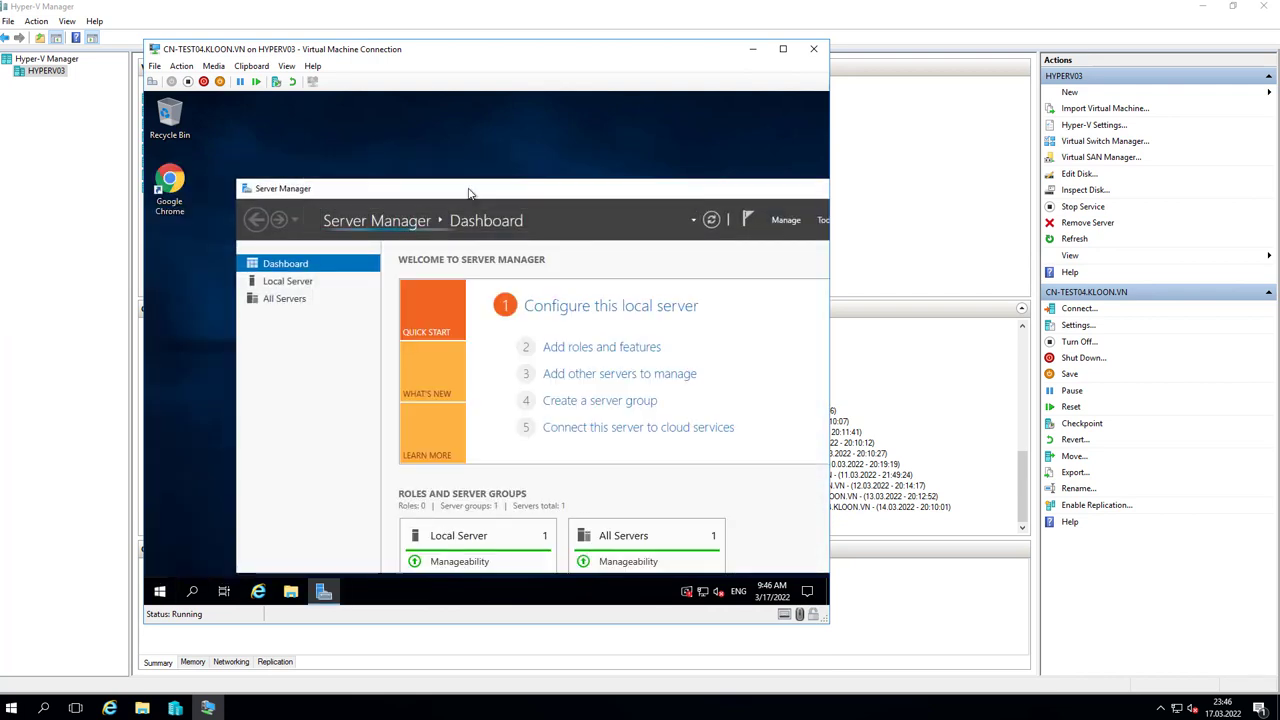
drag(468, 191, 446, 178)
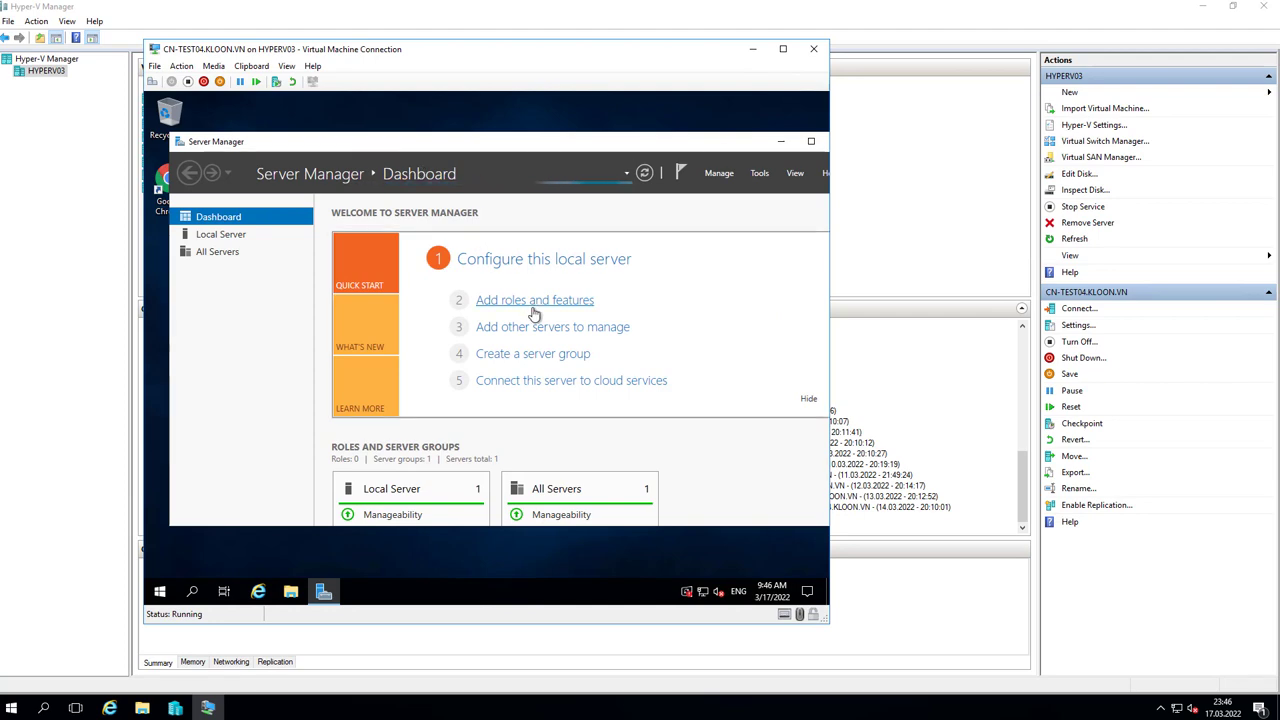
click(581, 310)
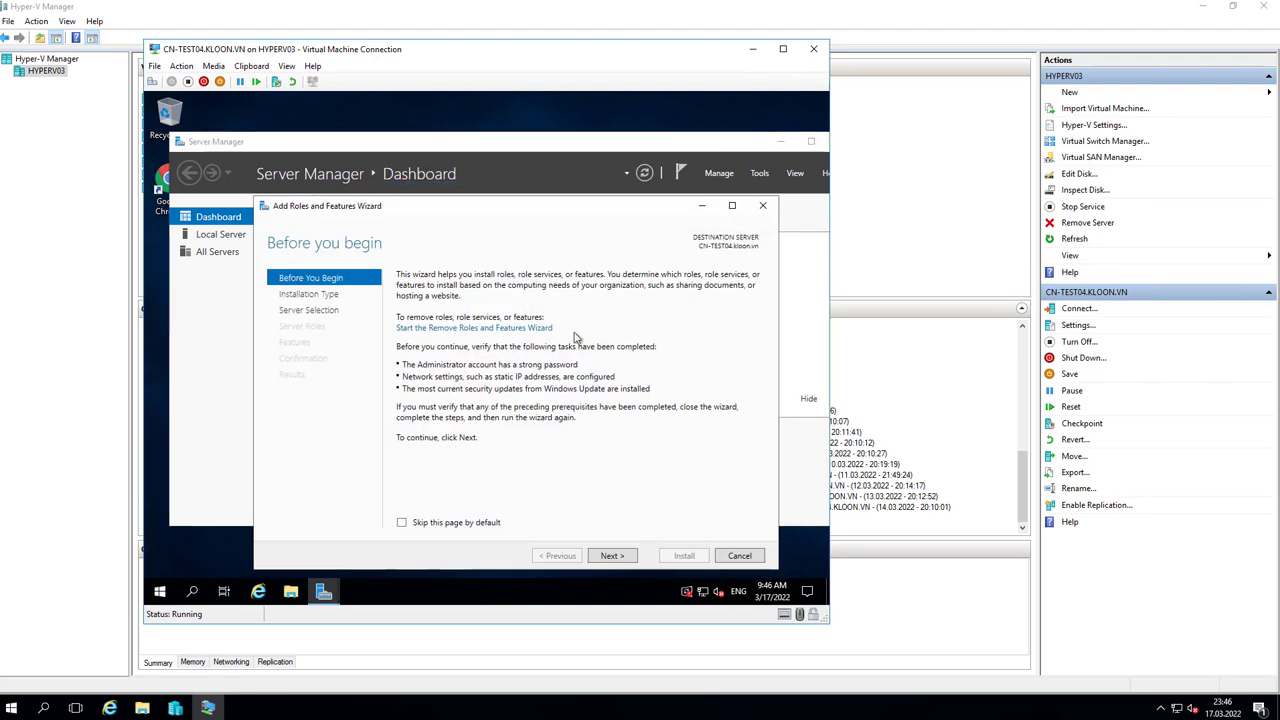
click(620, 556)
click(612, 557)
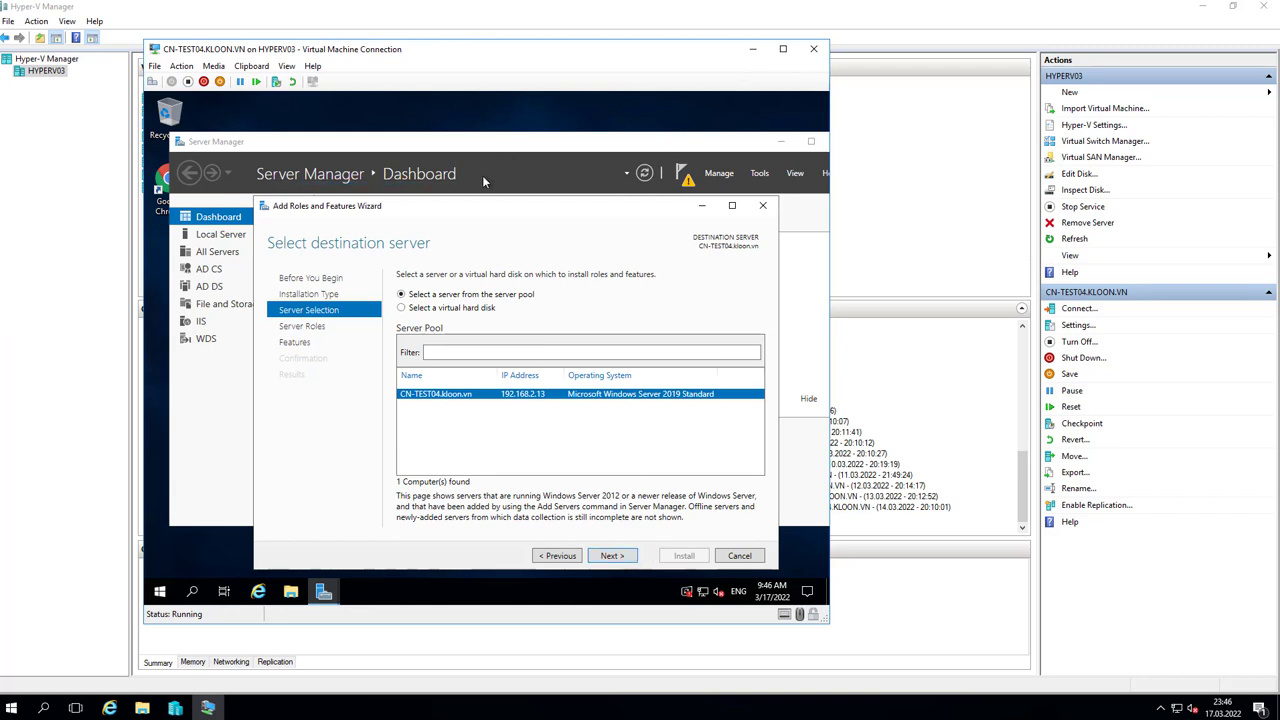
drag(478, 213, 464, 190)
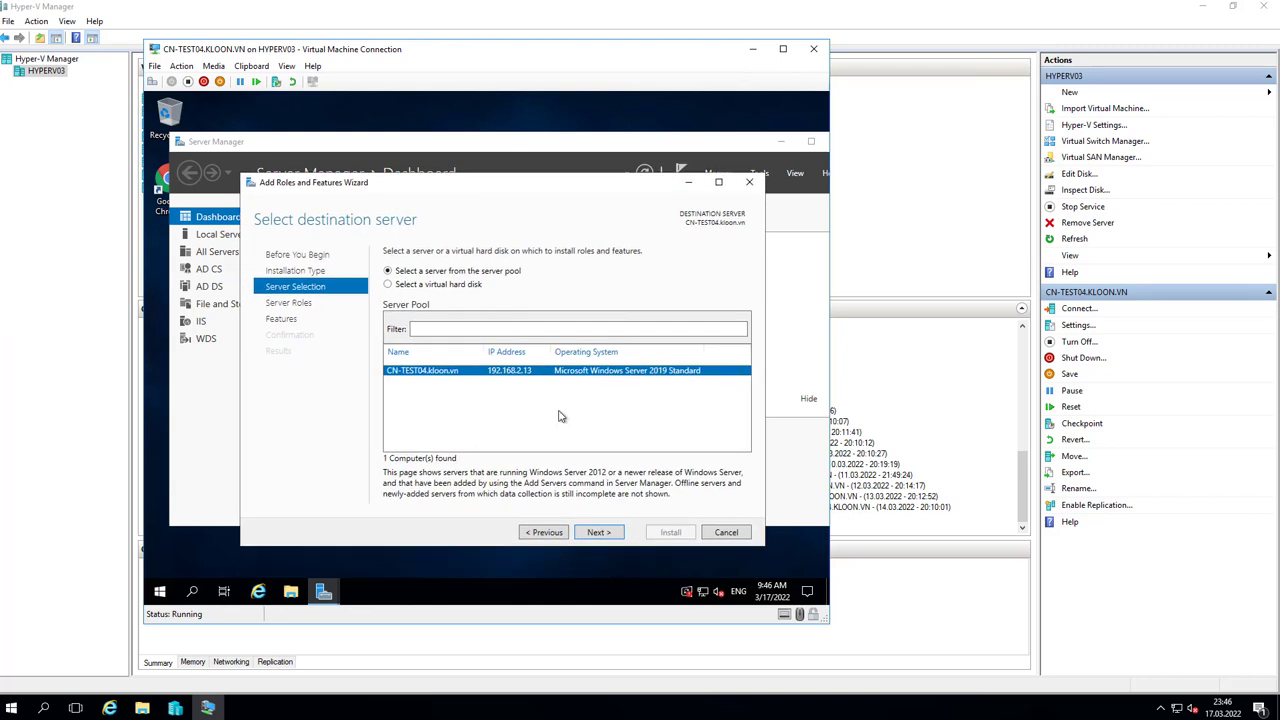
click(595, 532)
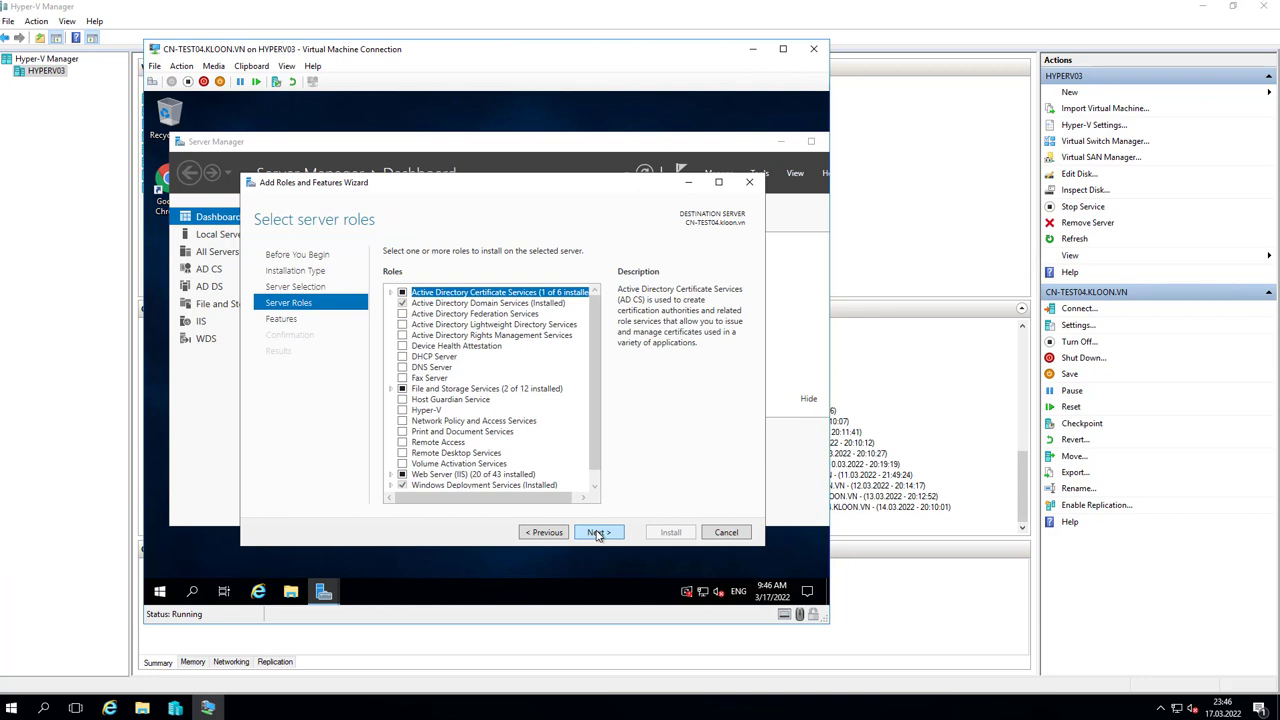
click(597, 533)
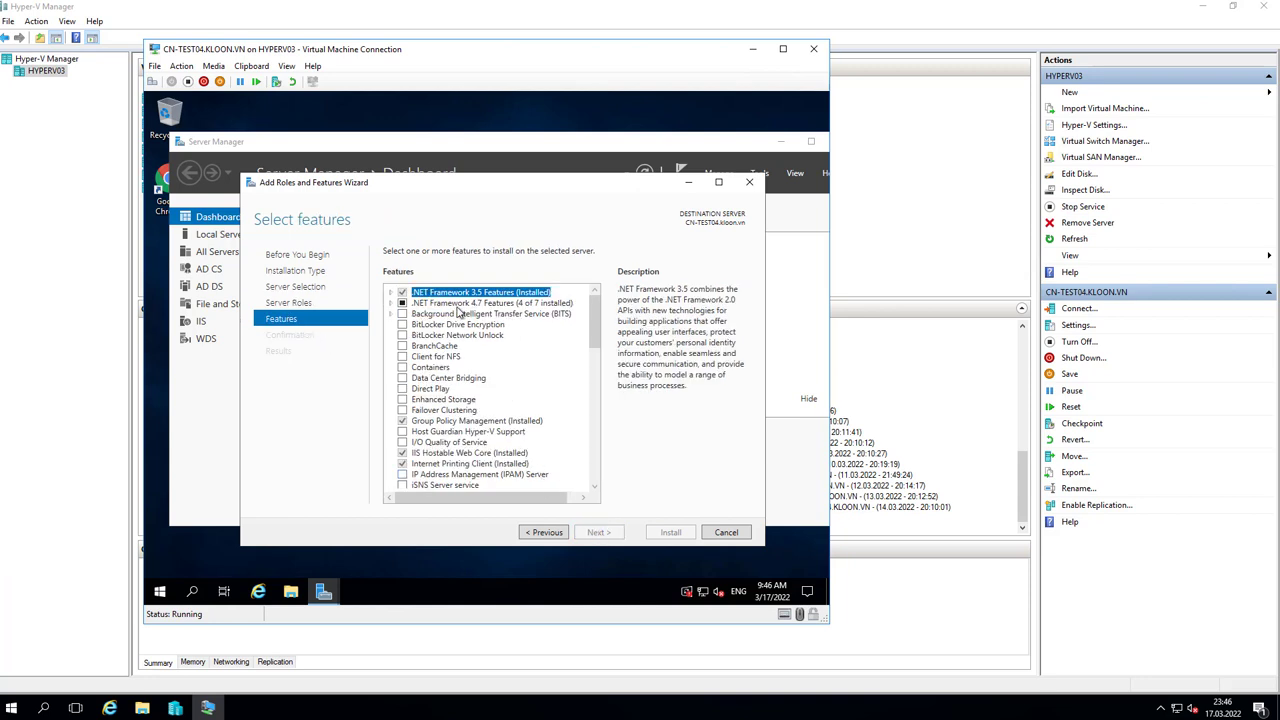
Expand SNMP Service to confirm it and SNMP WMI Provider are installed, then cancel the wizard.
scroll(458, 385, down, 5)
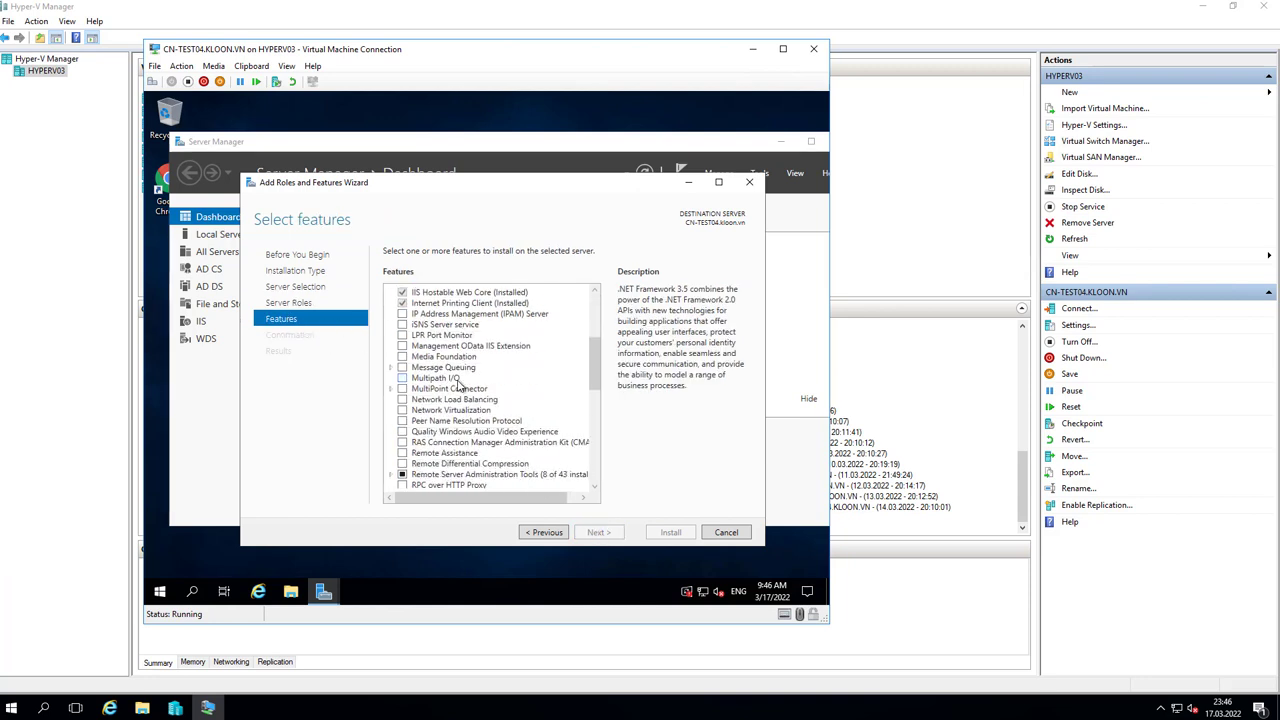
scroll(458, 385, down, 2)
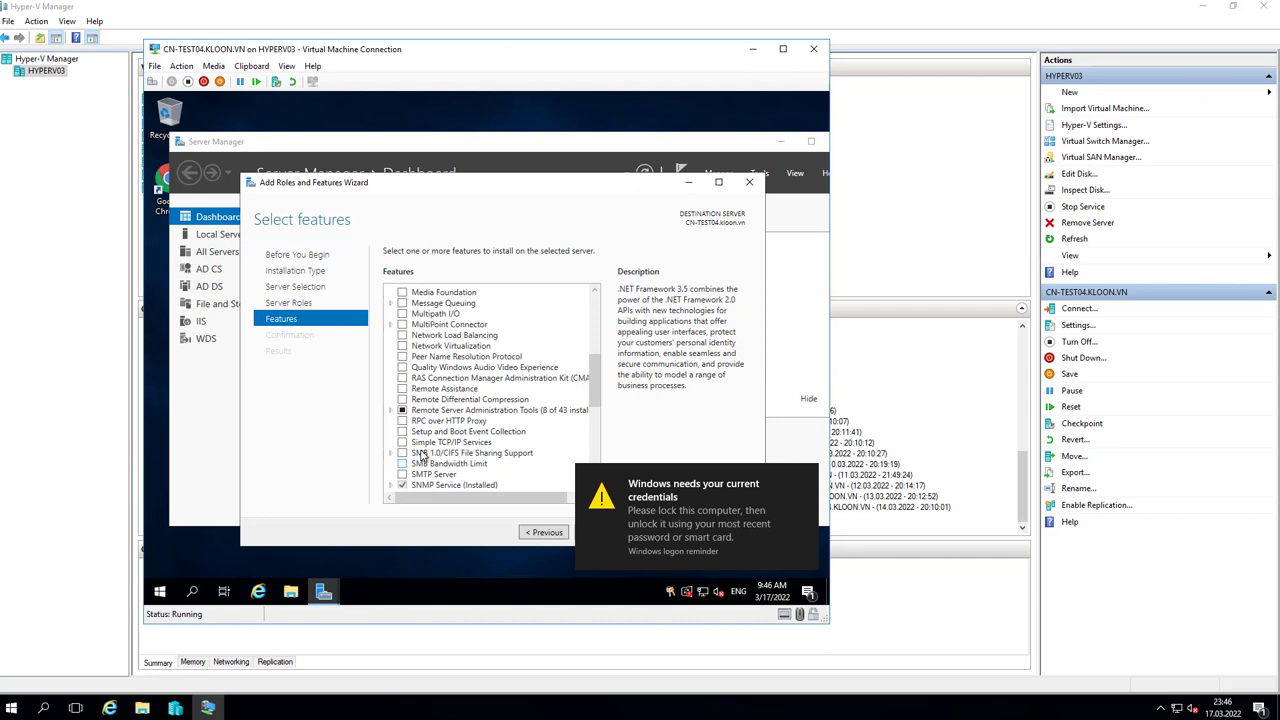
scroll(423, 450, down, 1)
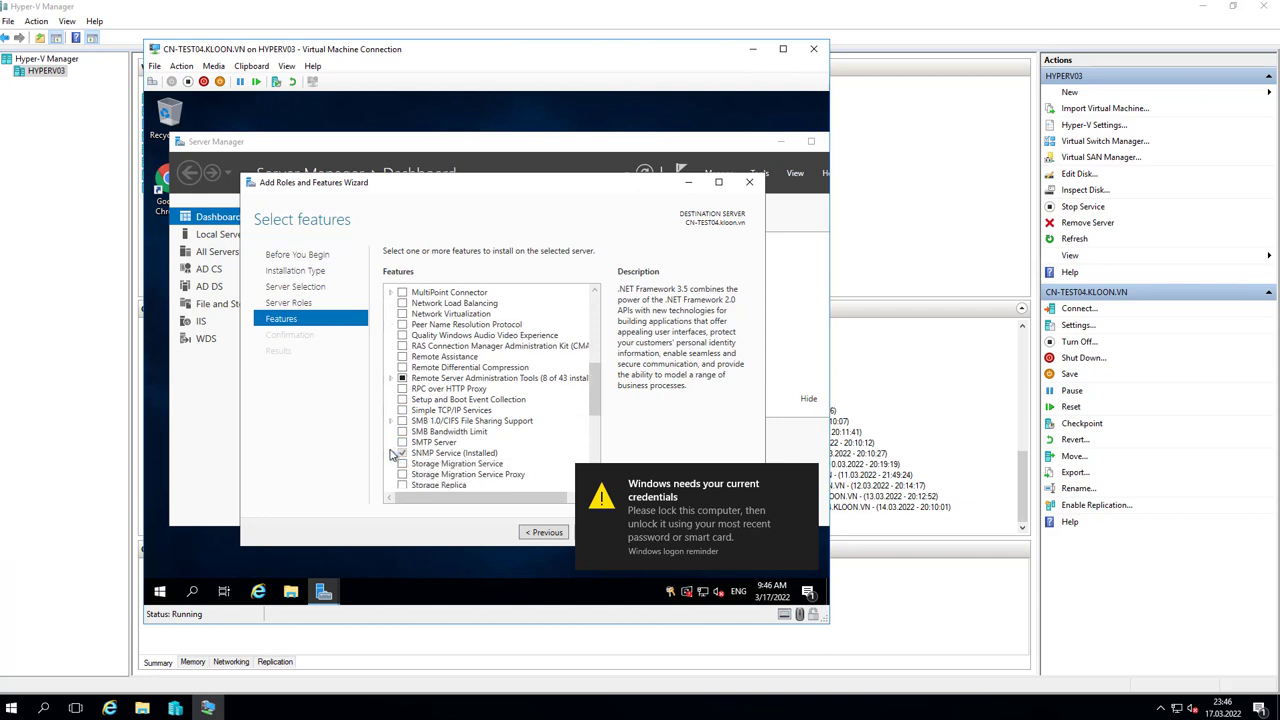
click(395, 455)
scroll(446, 442, down, 1)
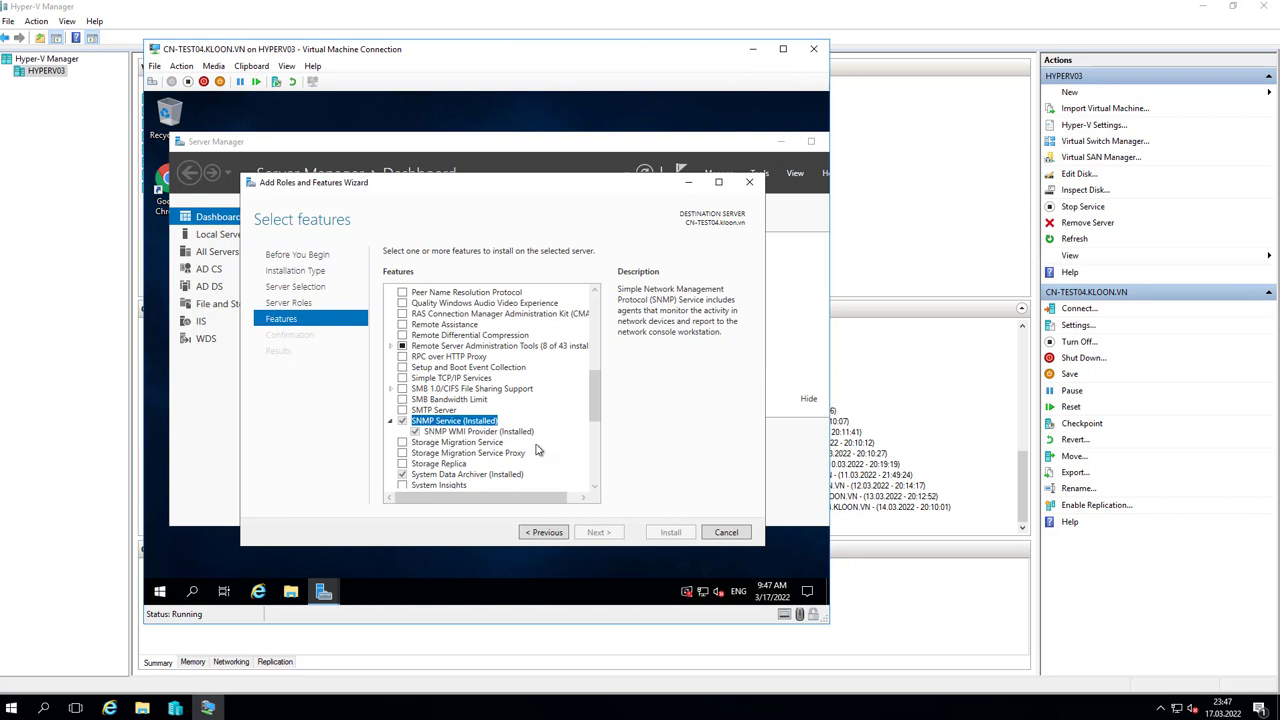
click(730, 536)
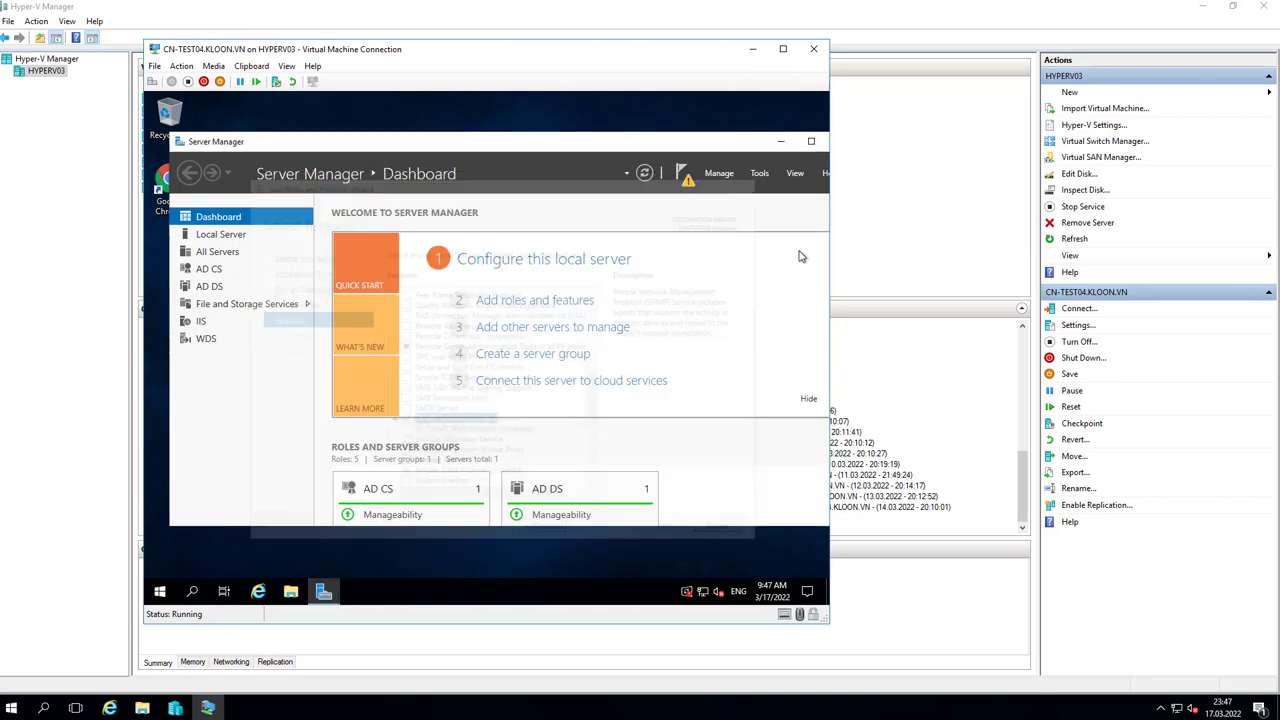
Close Server Manager, launch Services via a 'servi' search, and scroll down to SNMP Service.
double_click(737, 146)
click(772, 134)
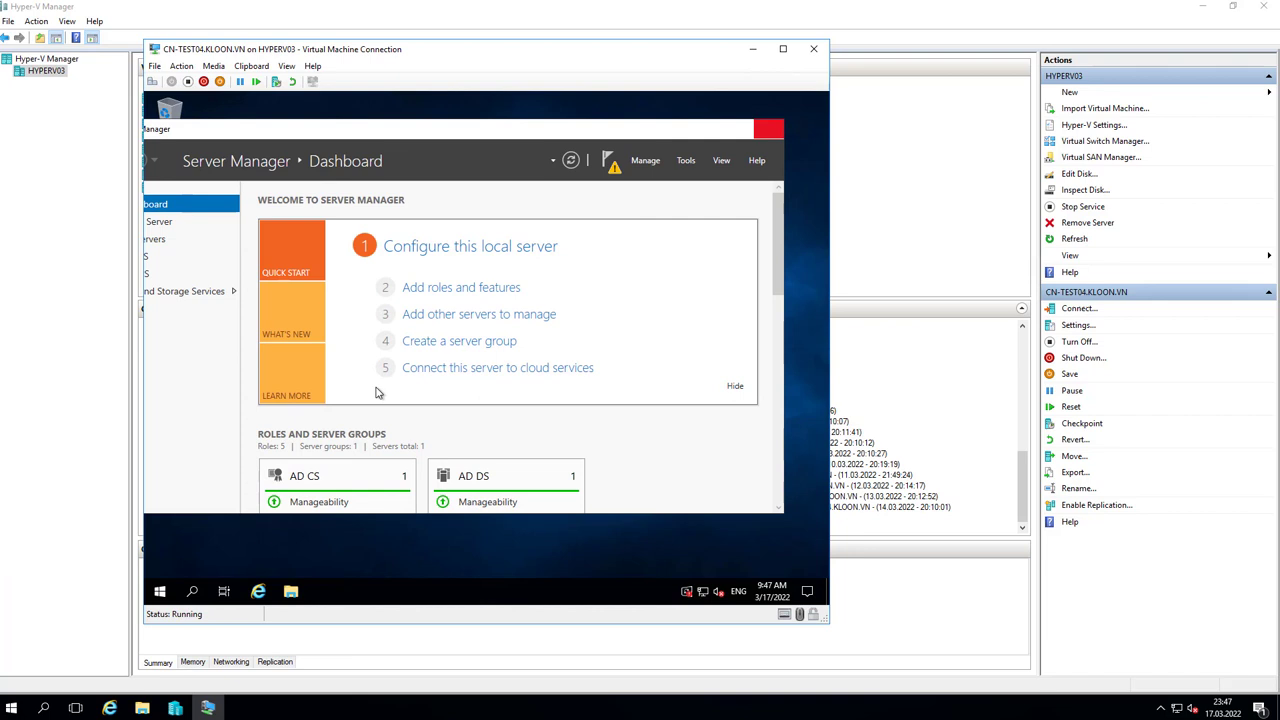
click(188, 596)
text(services)
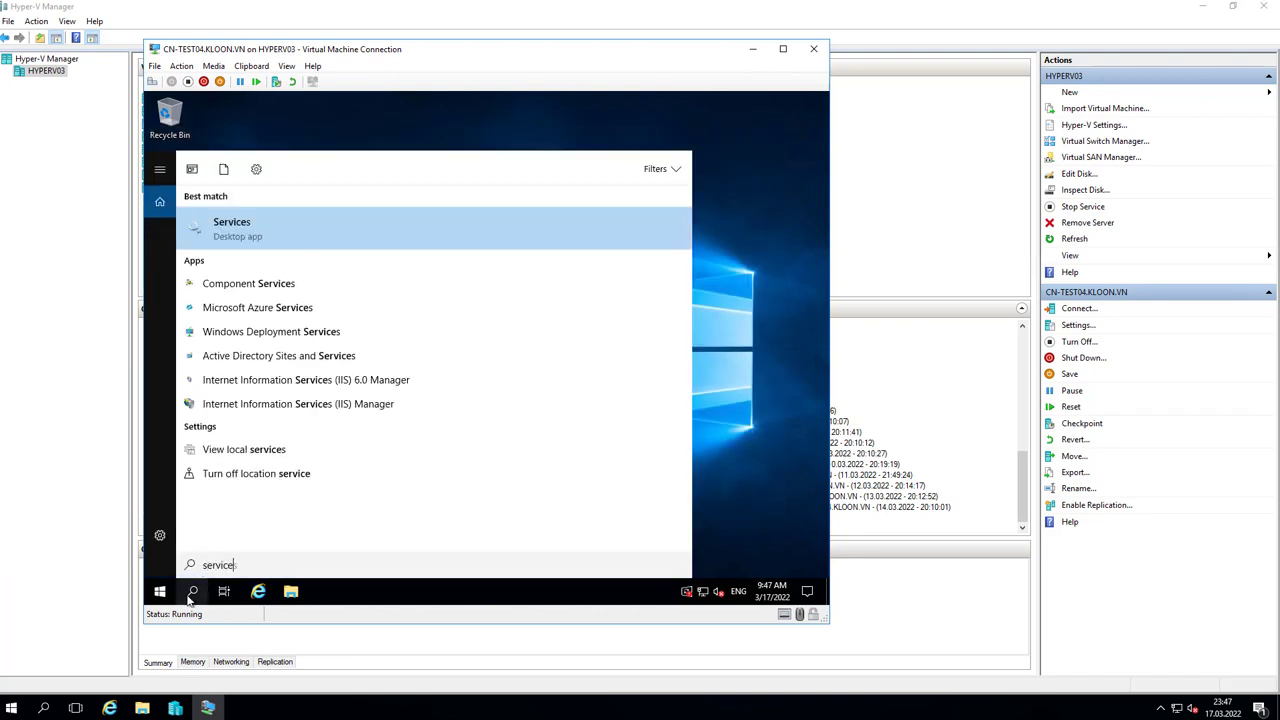
key(Return)
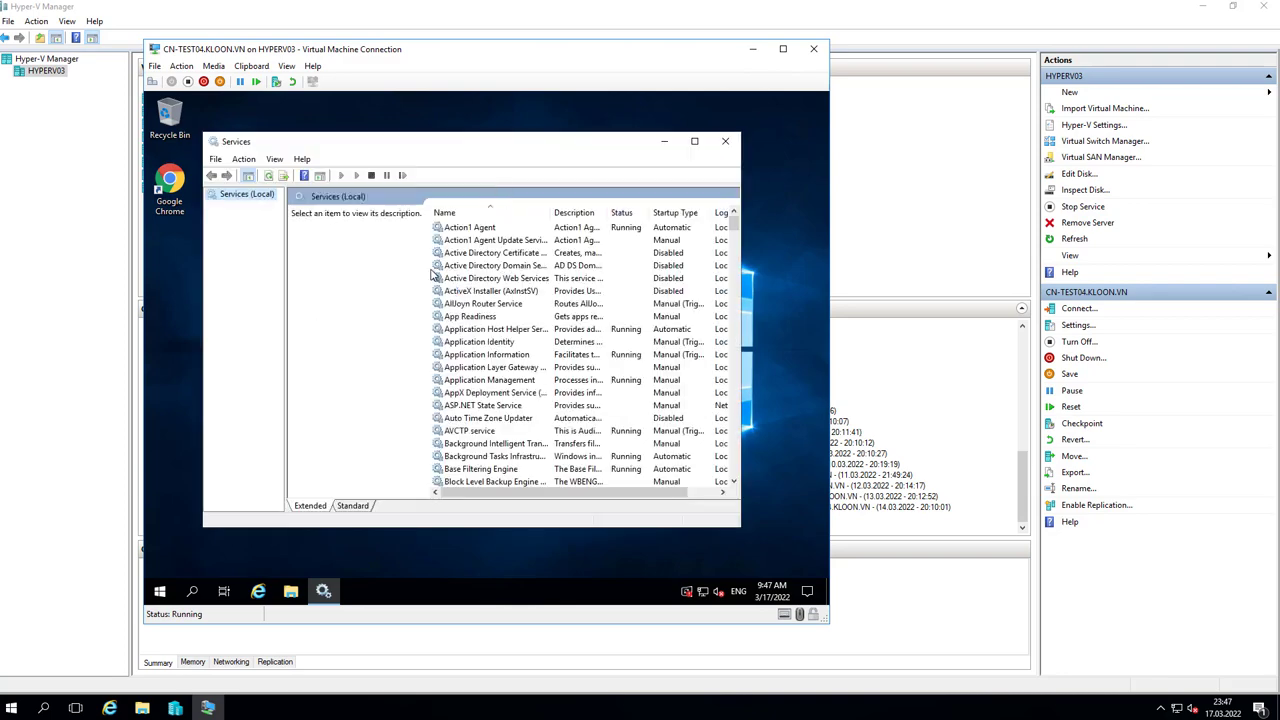
scroll(469, 320, down, 5)
scroll(469, 320, down, 13)
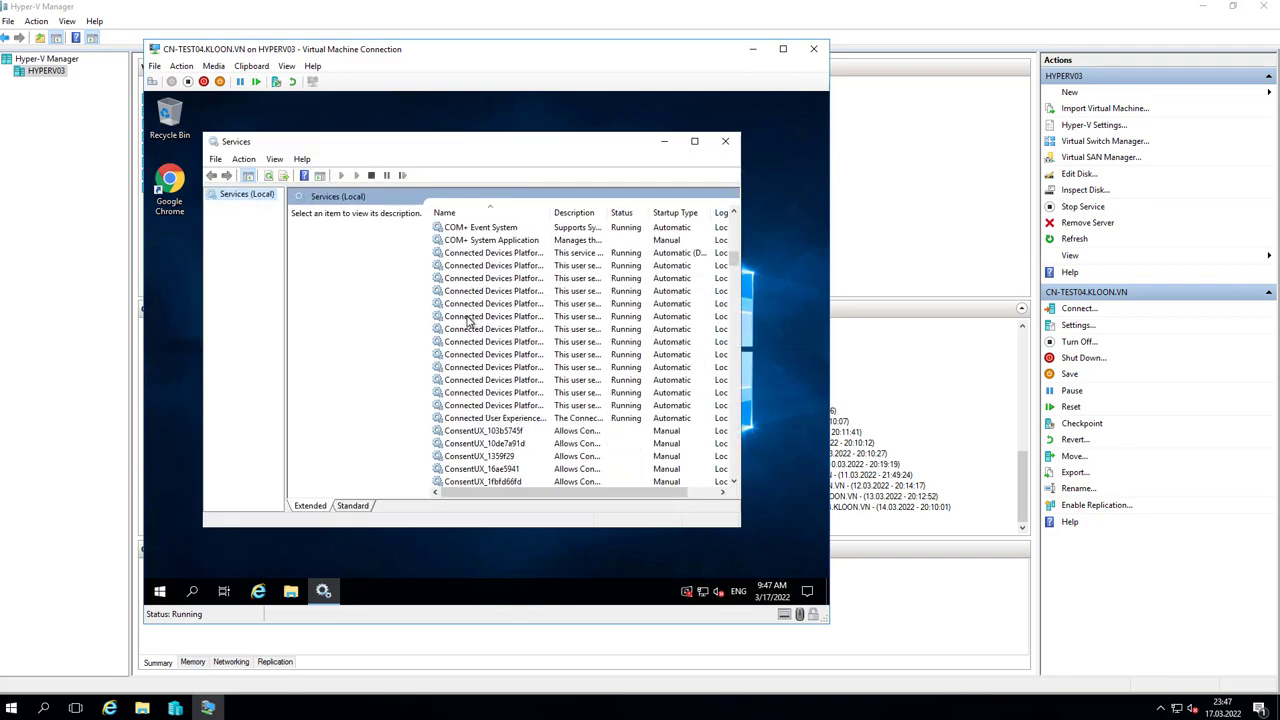
scroll(468, 319, down, 18)
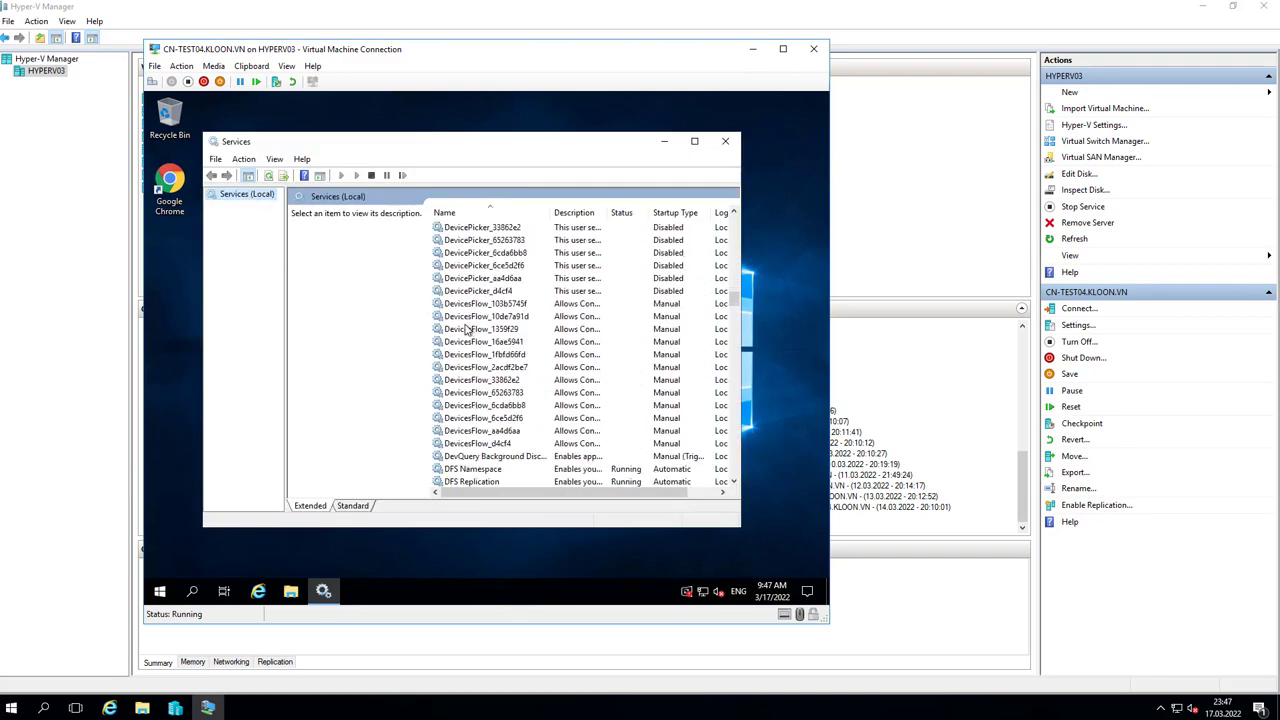
scroll(462, 345, down, 20)
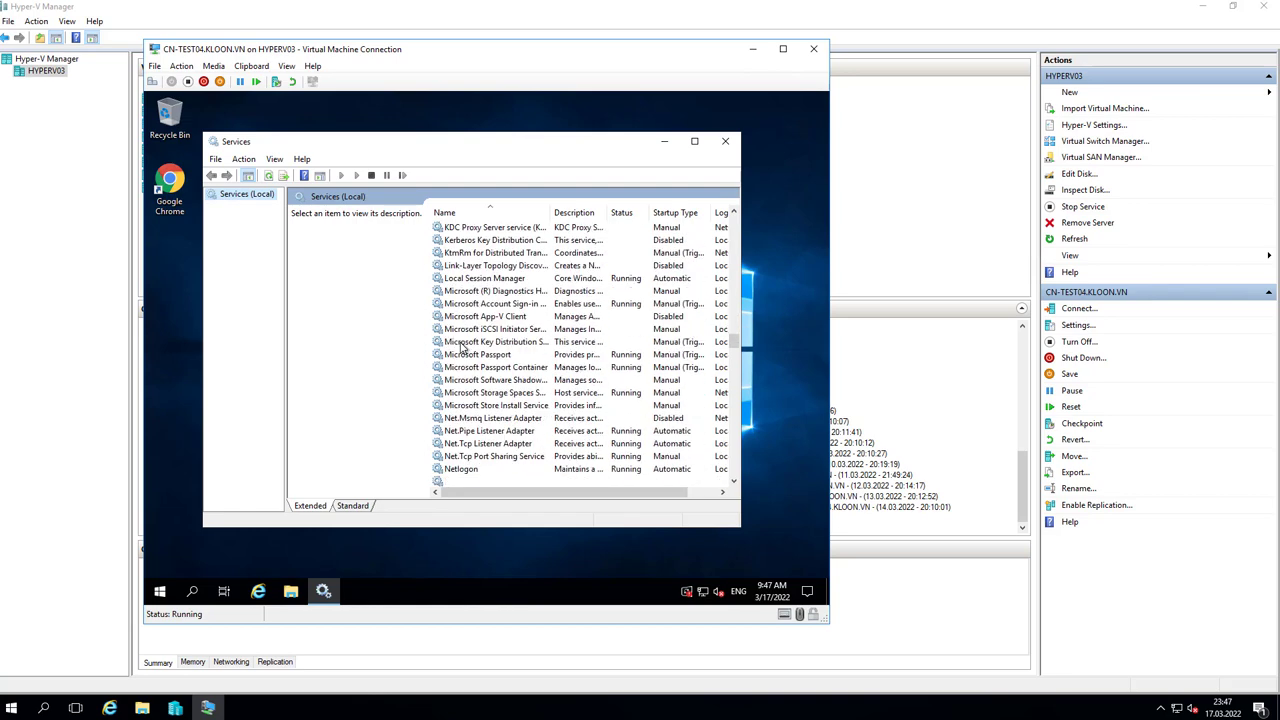
scroll(463, 345, down, 8)
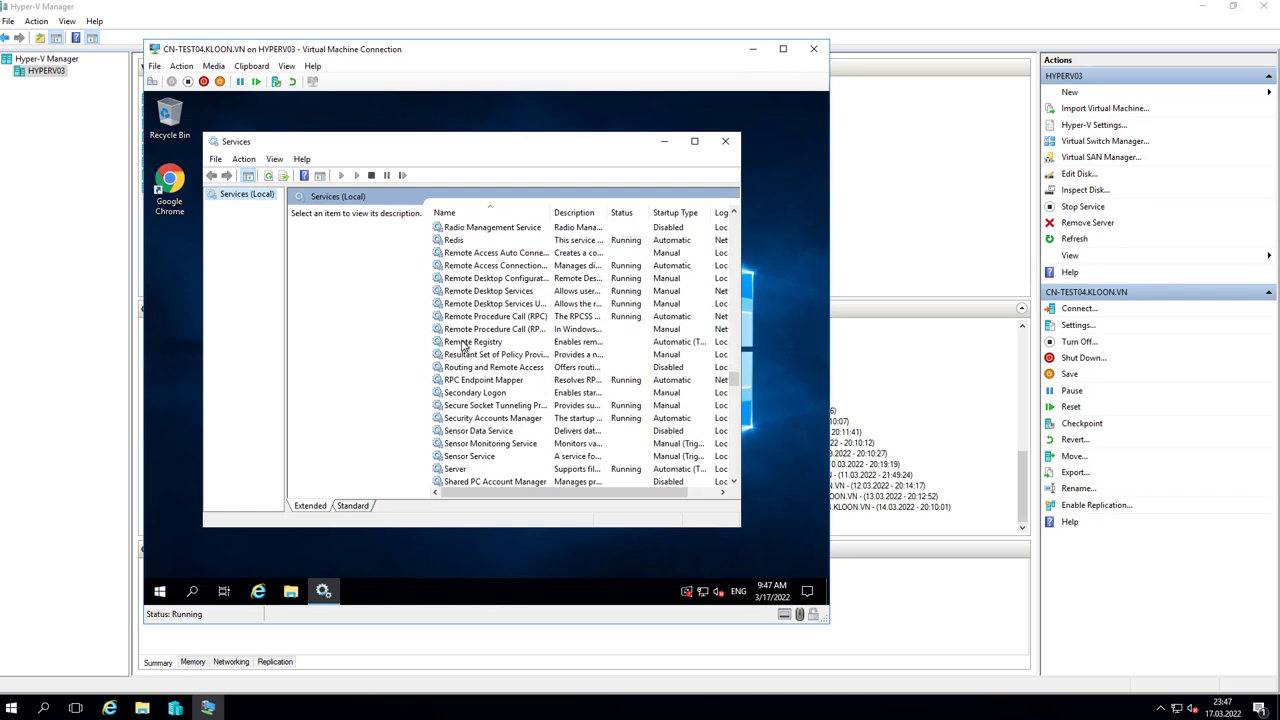
scroll(463, 384, down, 2)
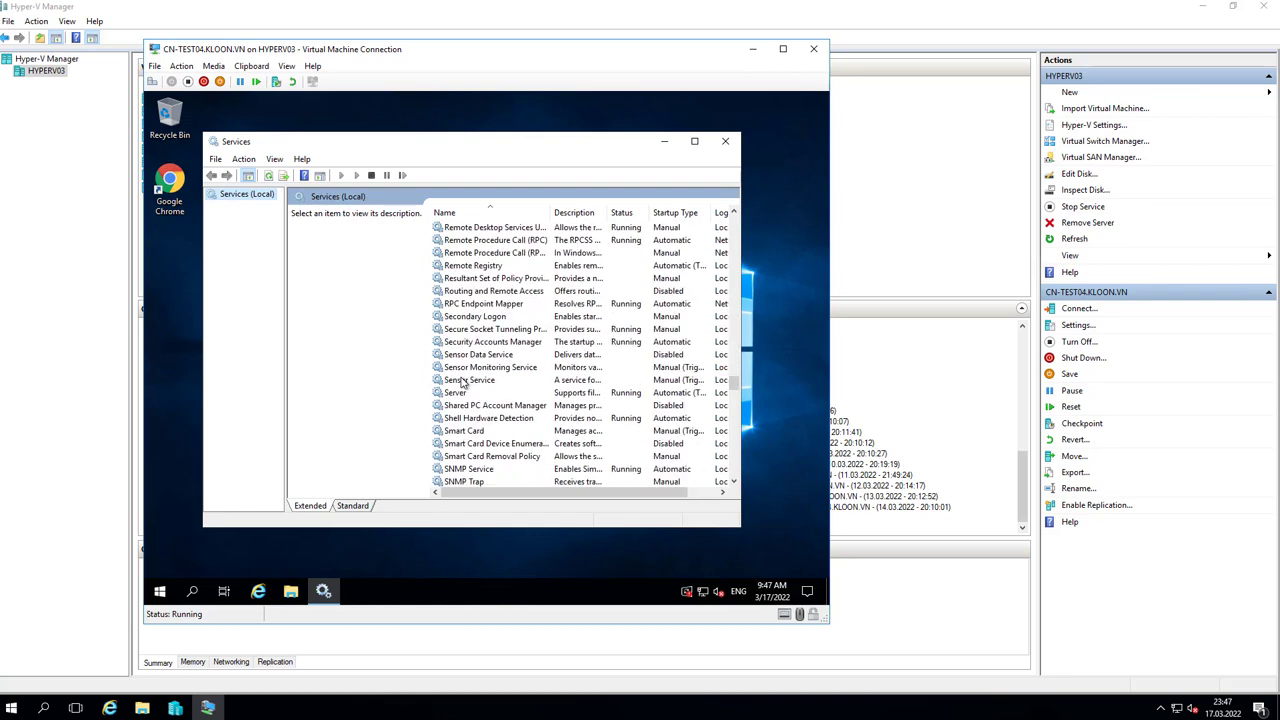
In SNMP Service properties, enable the Physical and Datalink and subnetwork agent services.
double_click(478, 469)
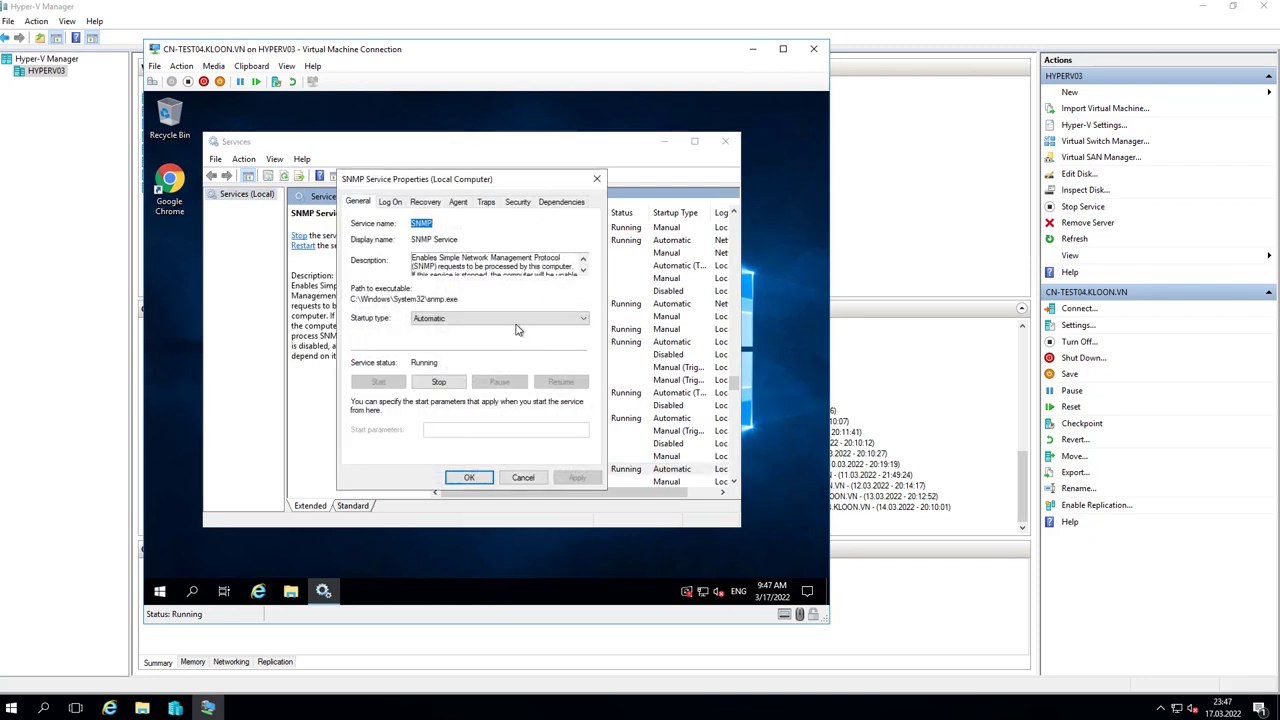
click(400, 203)
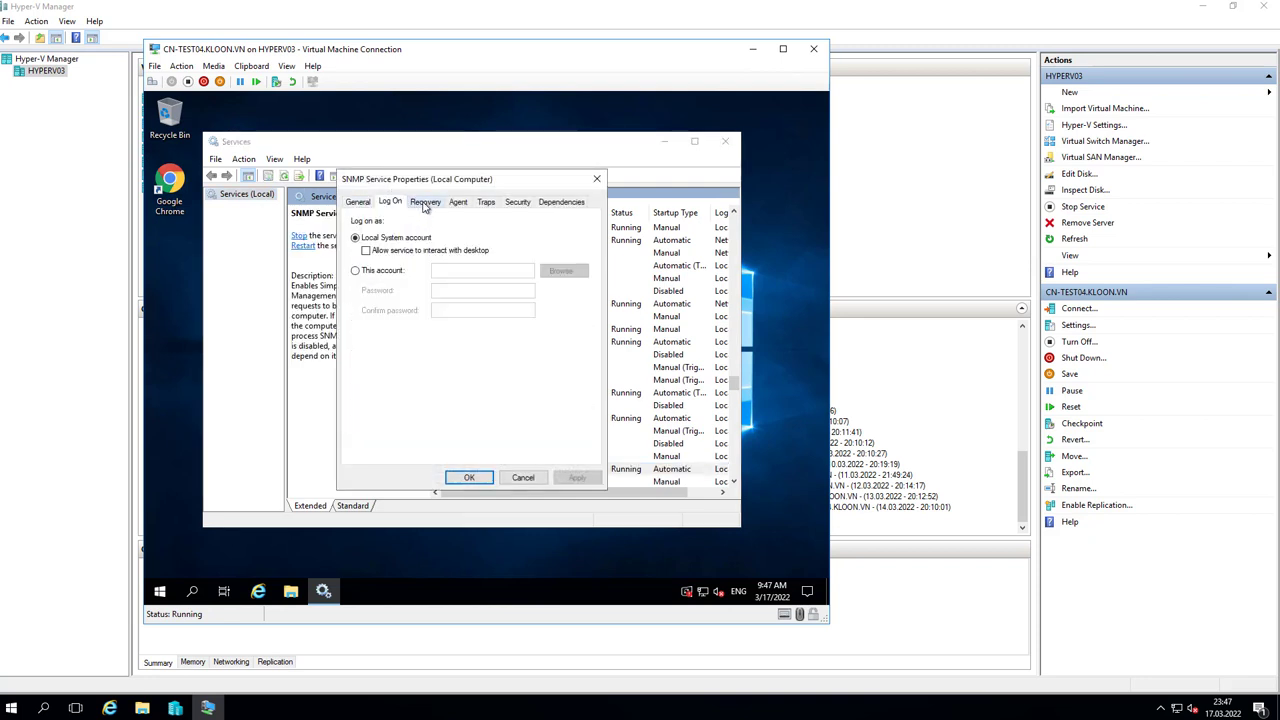
click(422, 203)
click(400, 203)
click(425, 203)
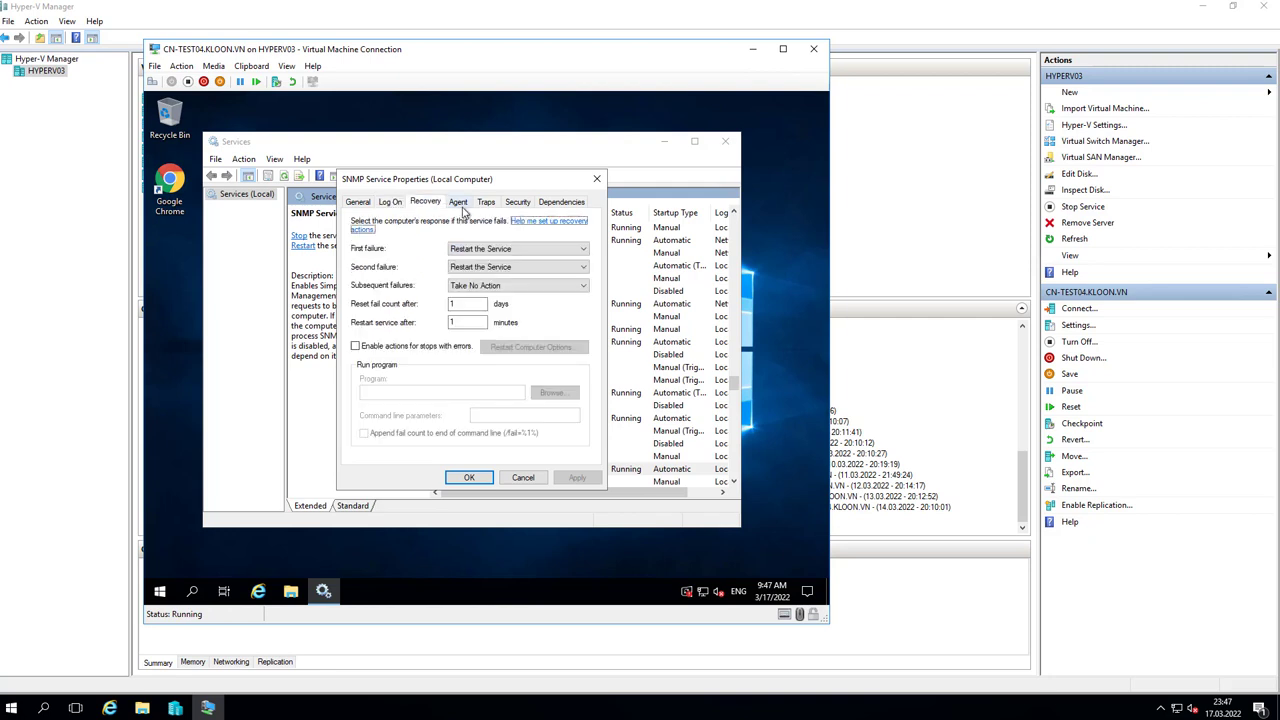
click(459, 203)
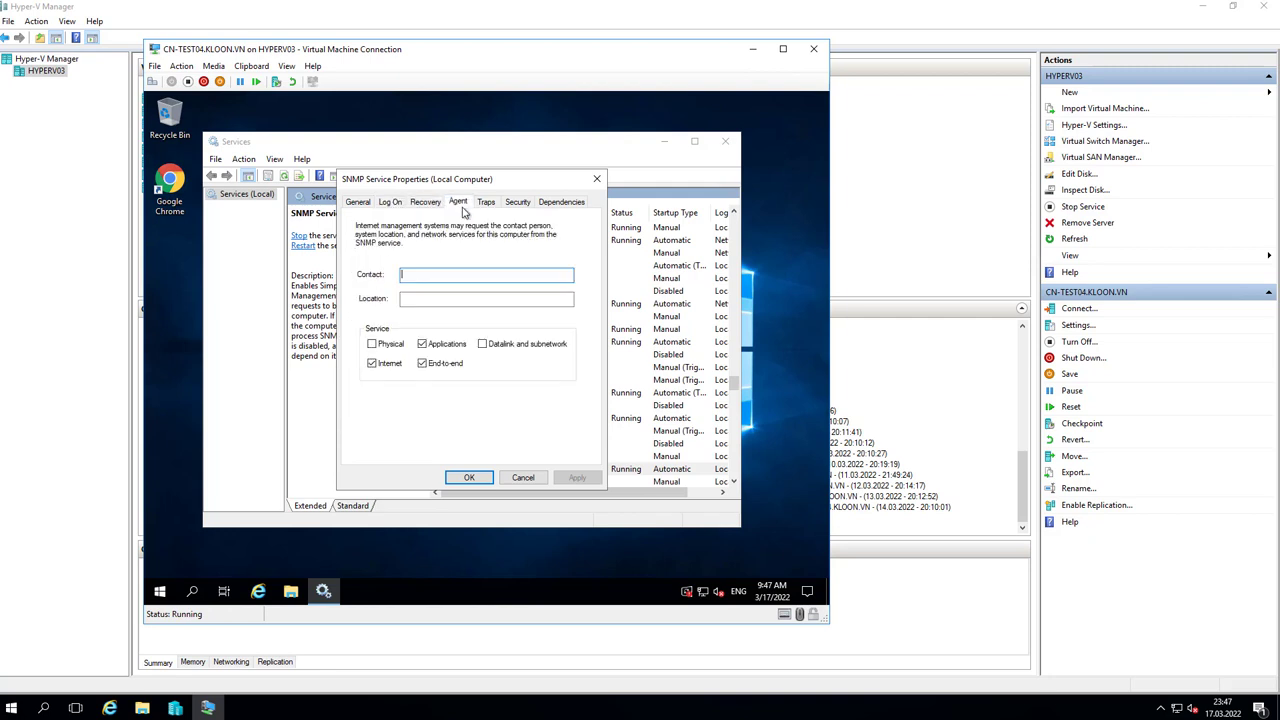
click(373, 344)
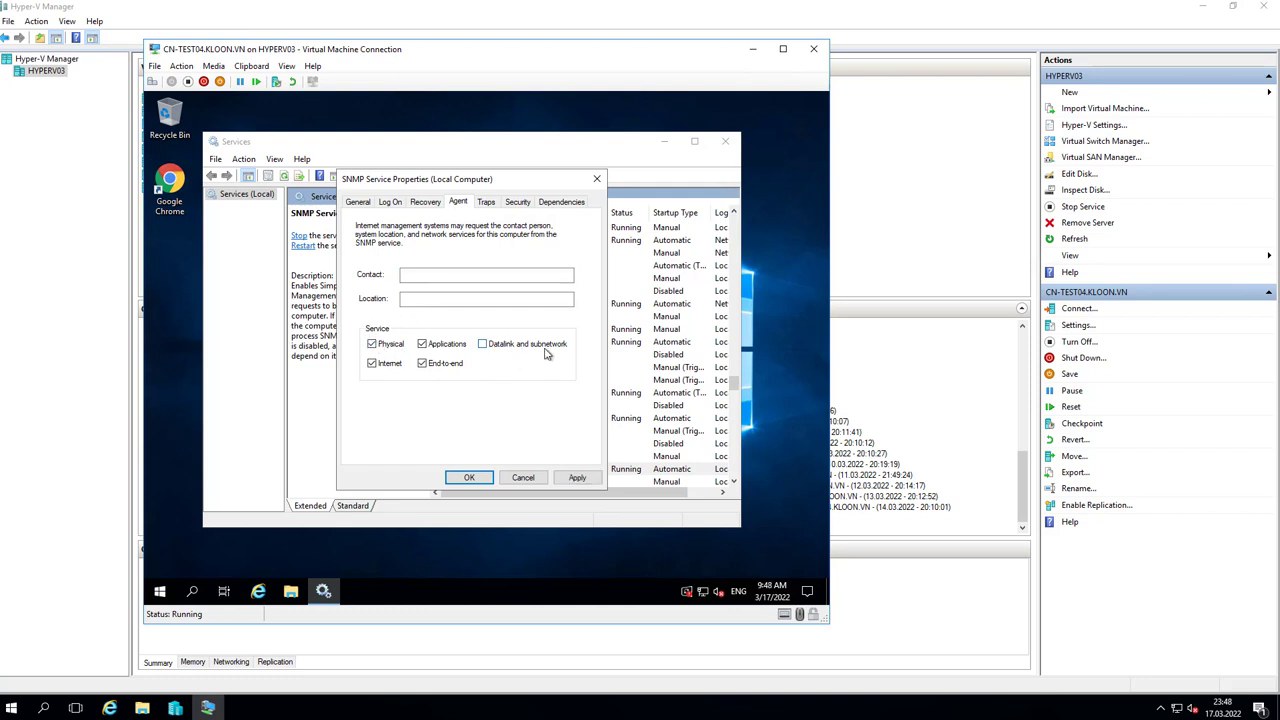
click(485, 345)
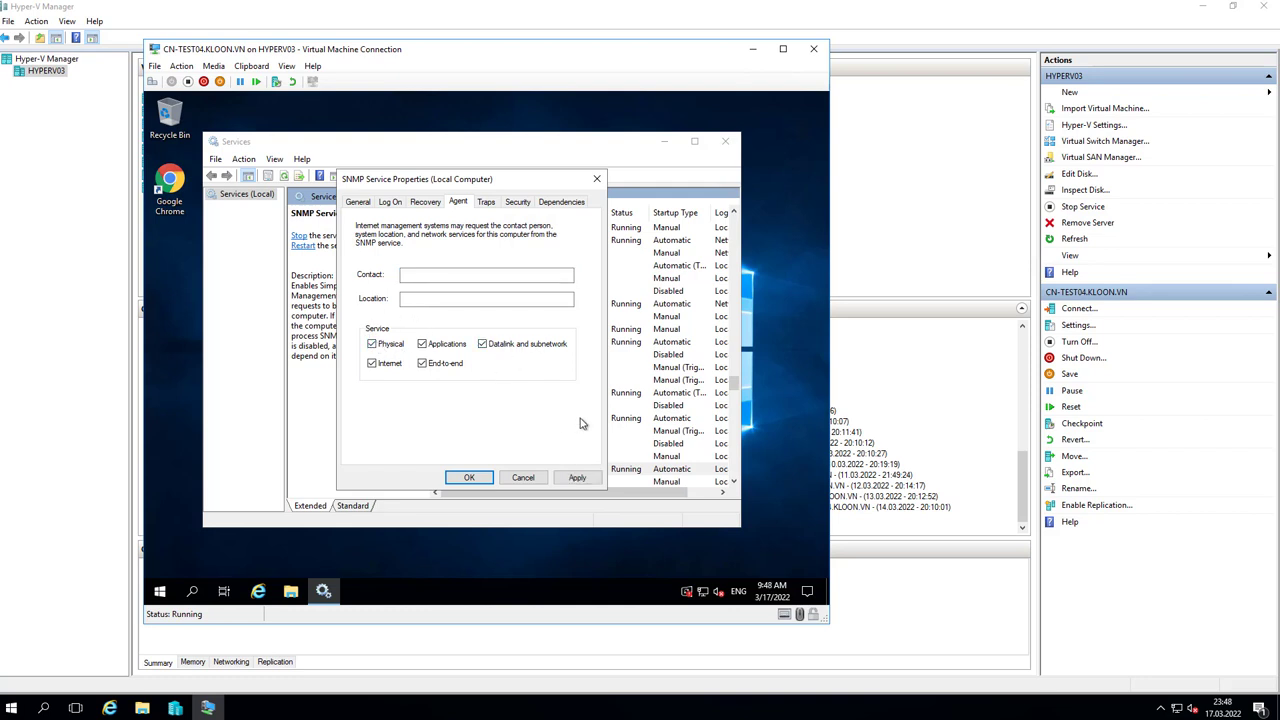
click(518, 203)
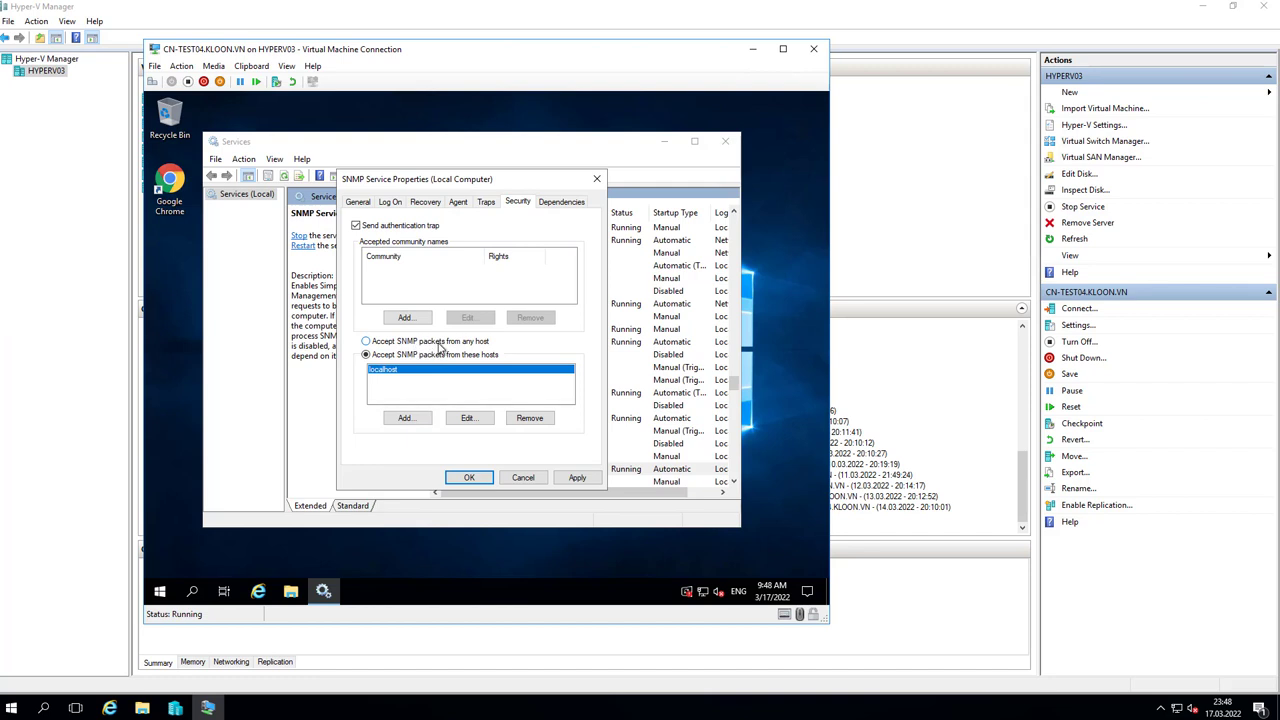
Set SNMP security to accept packets from any host and add a READ ONLY PUBLIC community.
click(405, 418)
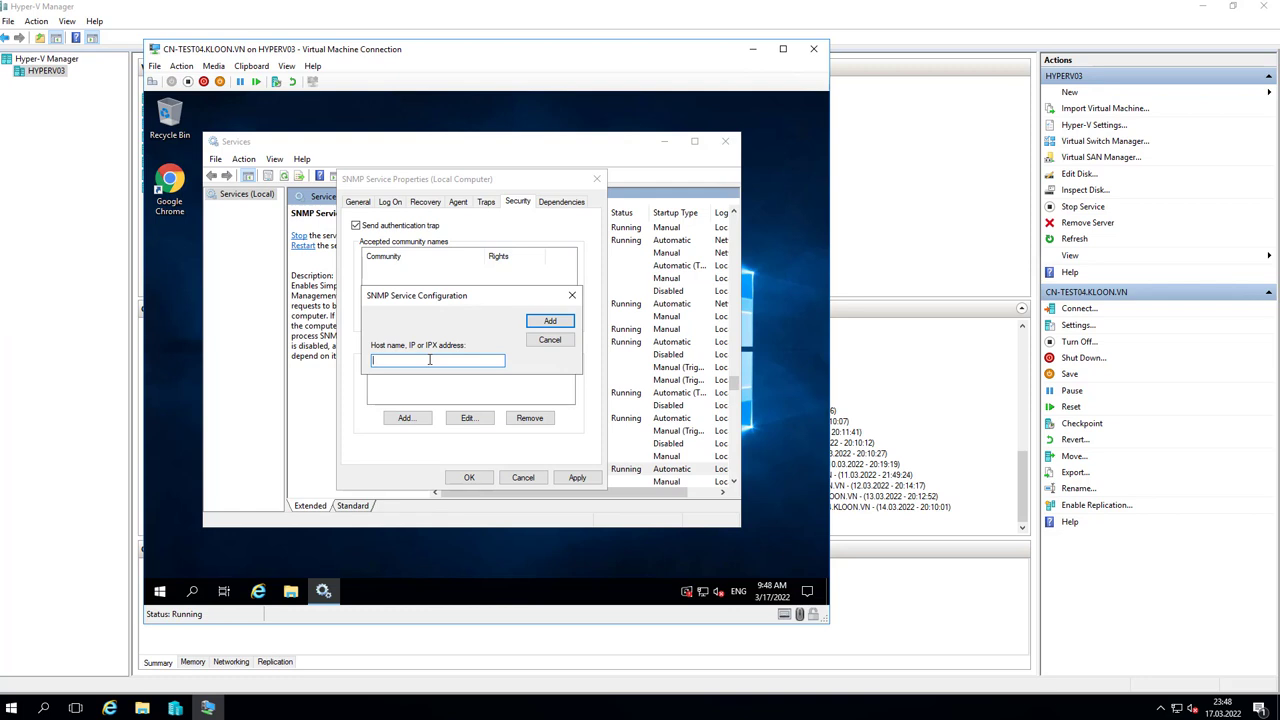
click(550, 340)
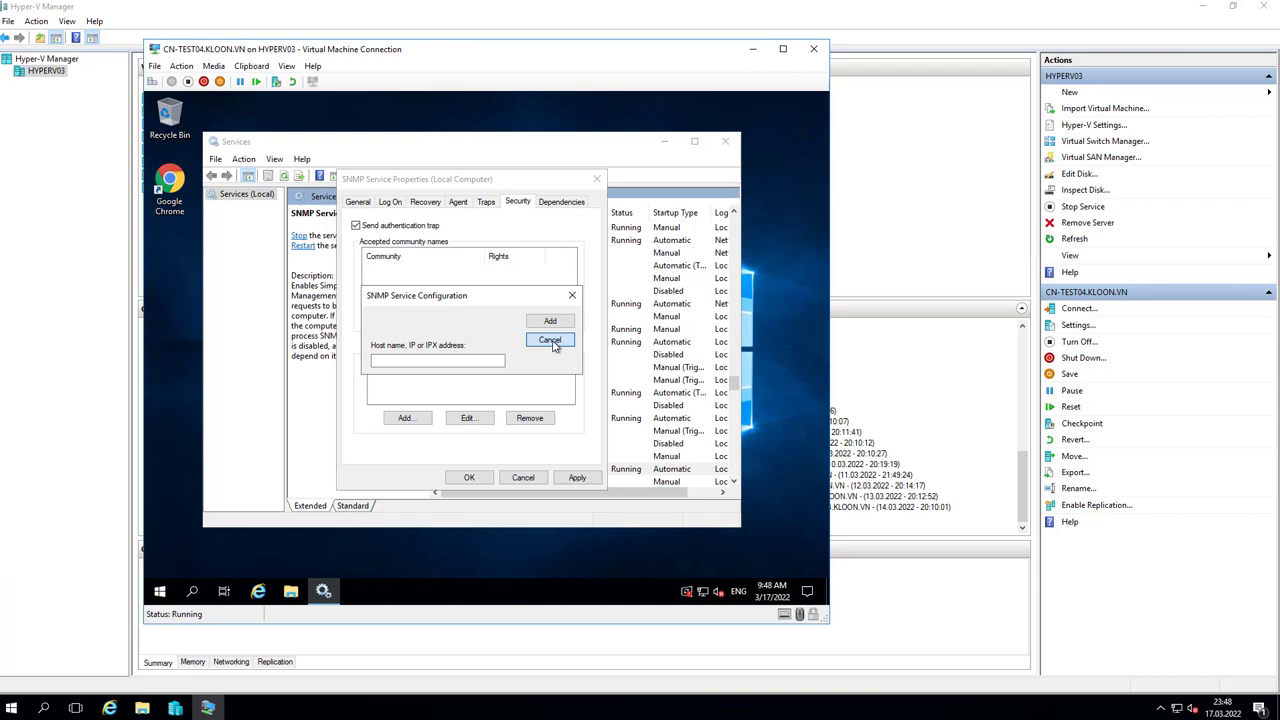
click(420, 342)
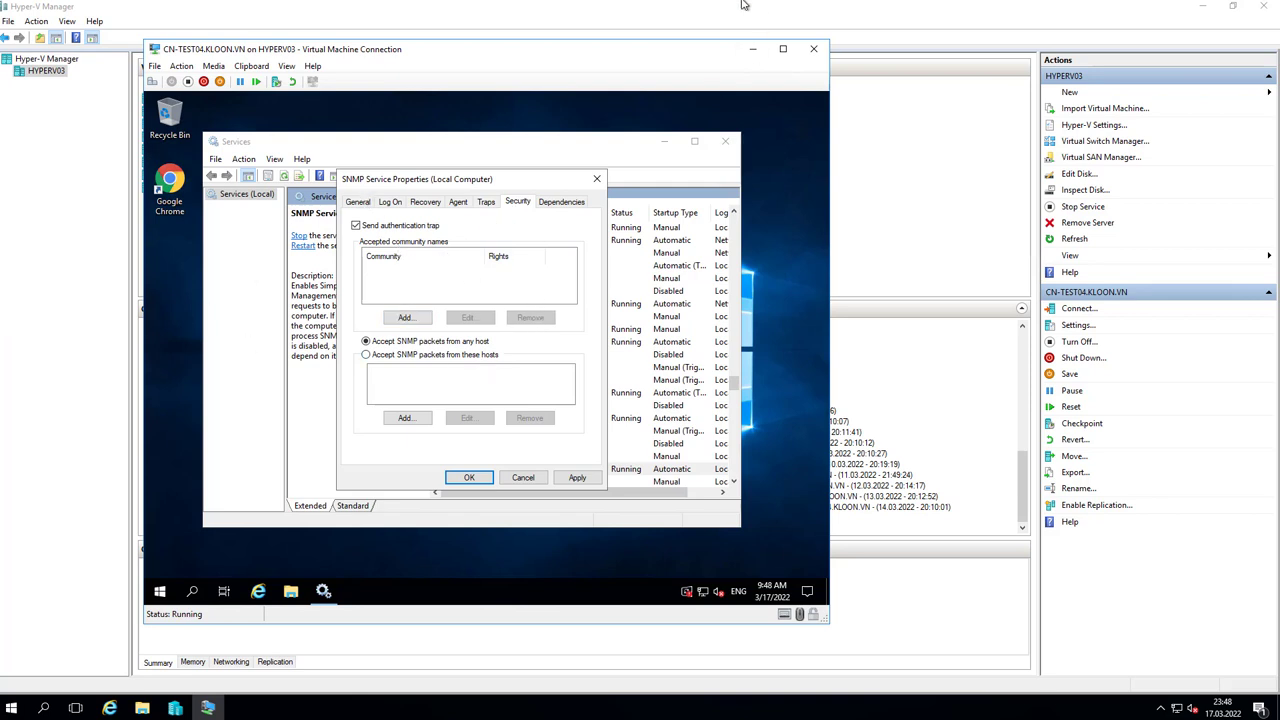
click(406, 317)
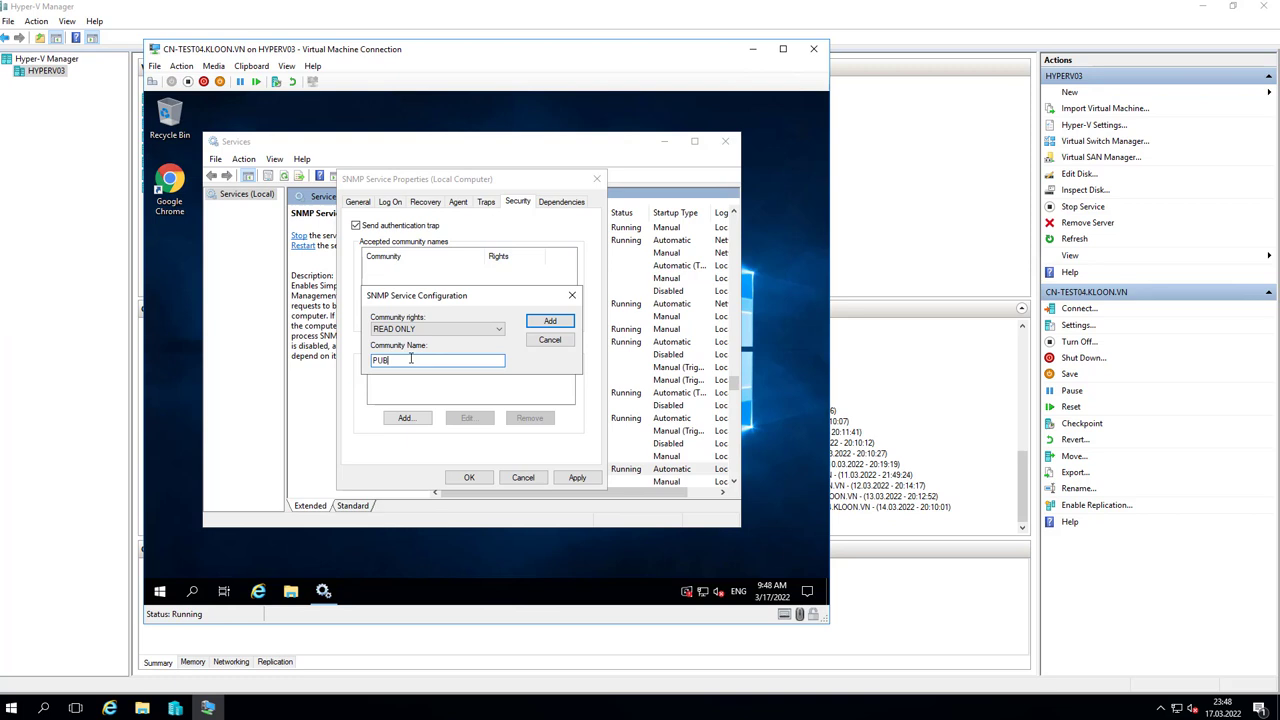
click(562, 322)
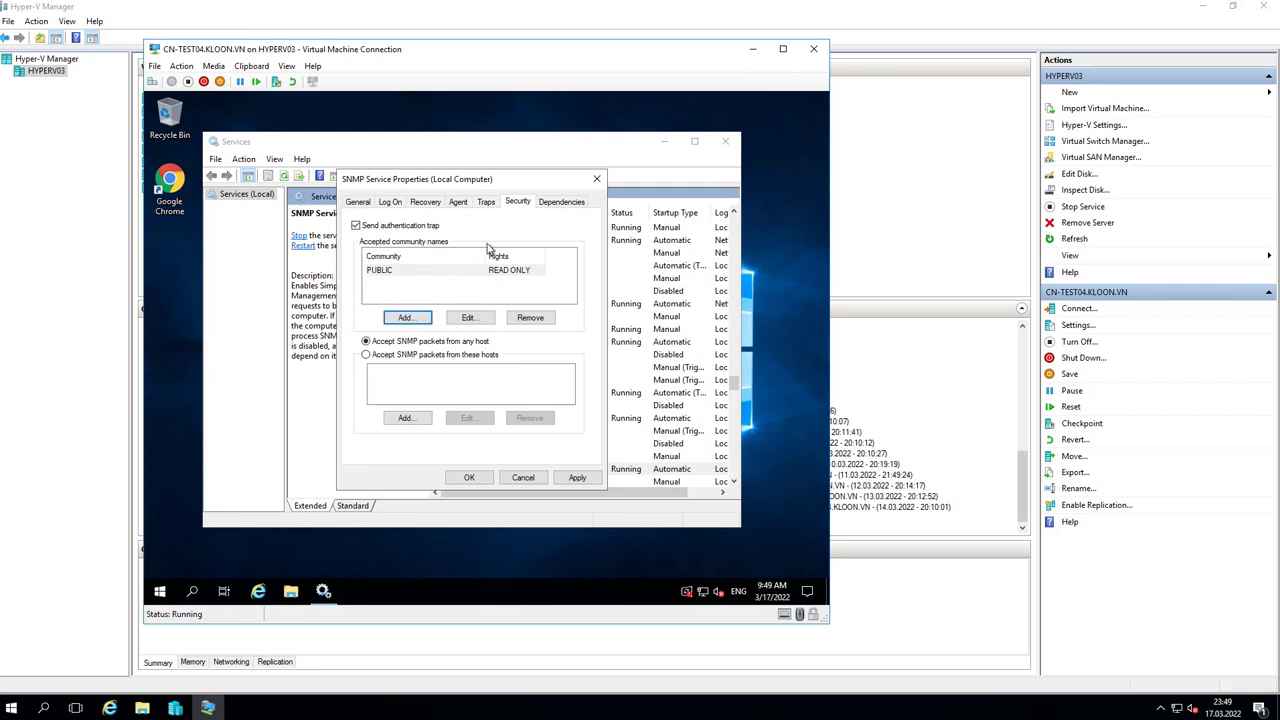
Review the service's settings pages, then apply and close the SNMP Service properties.
click(485, 203)
click(458, 202)
click(425, 202)
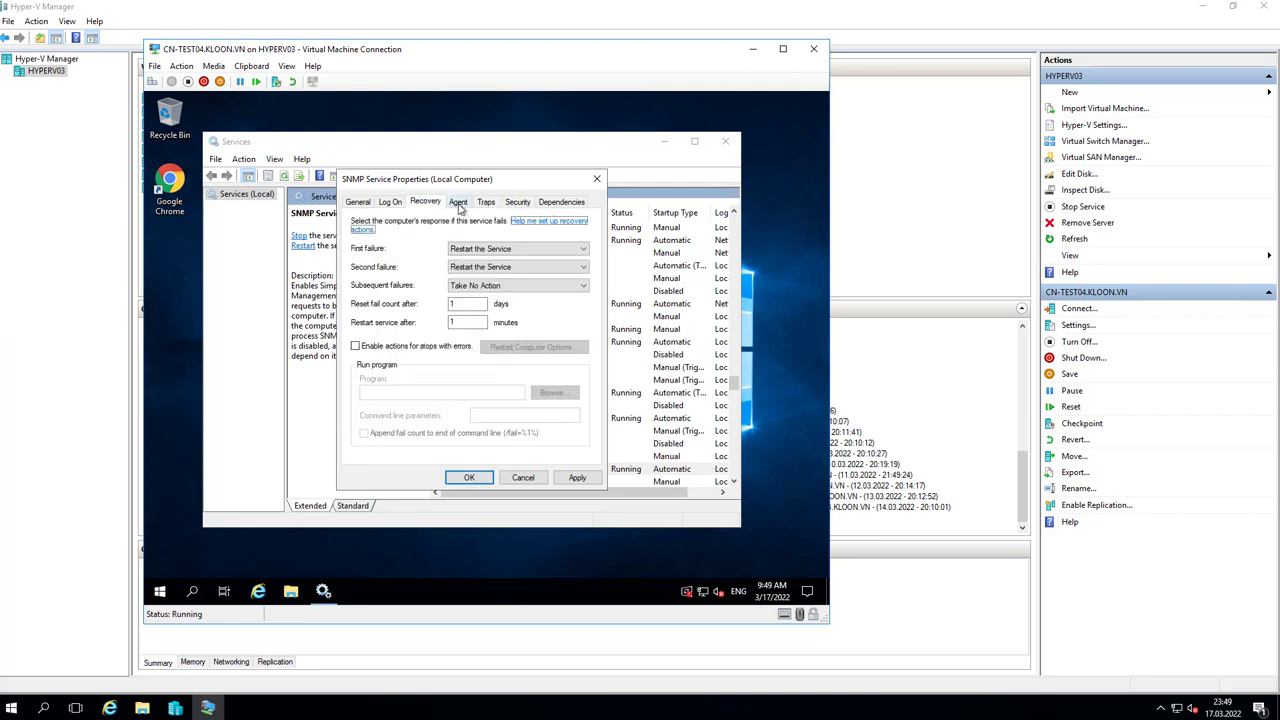
click(458, 202)
click(516, 203)
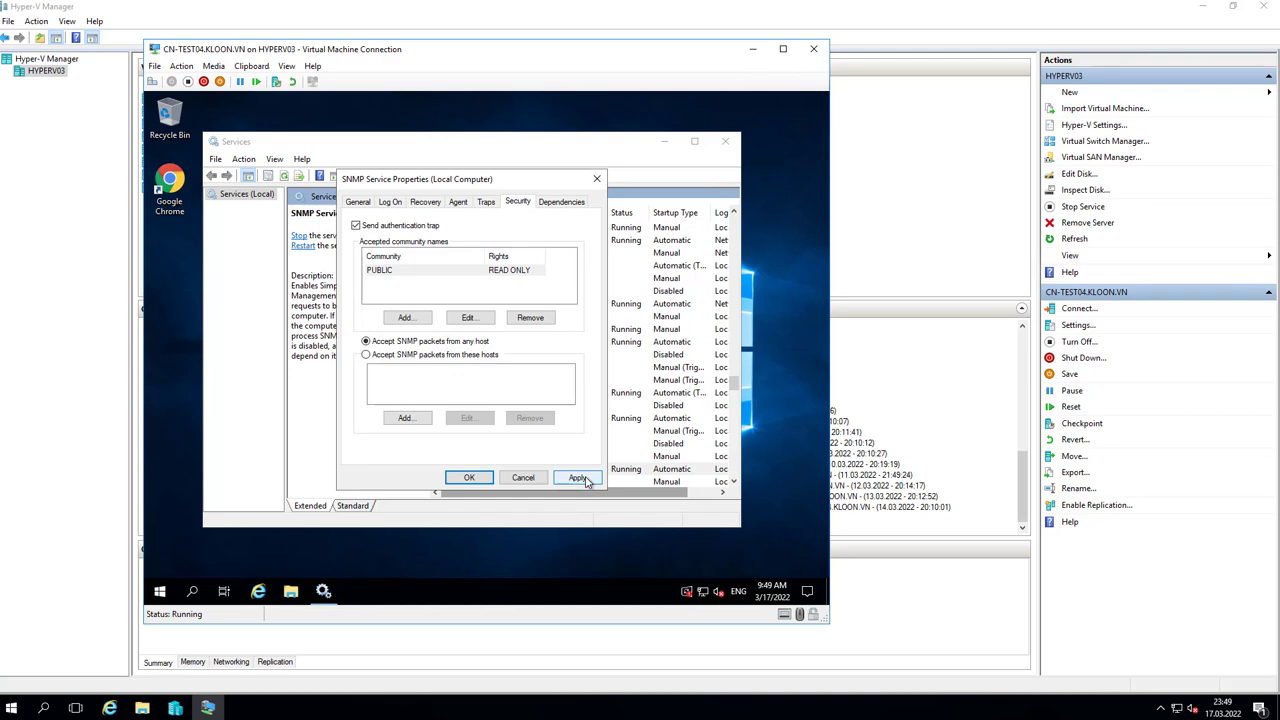
click(468, 478)
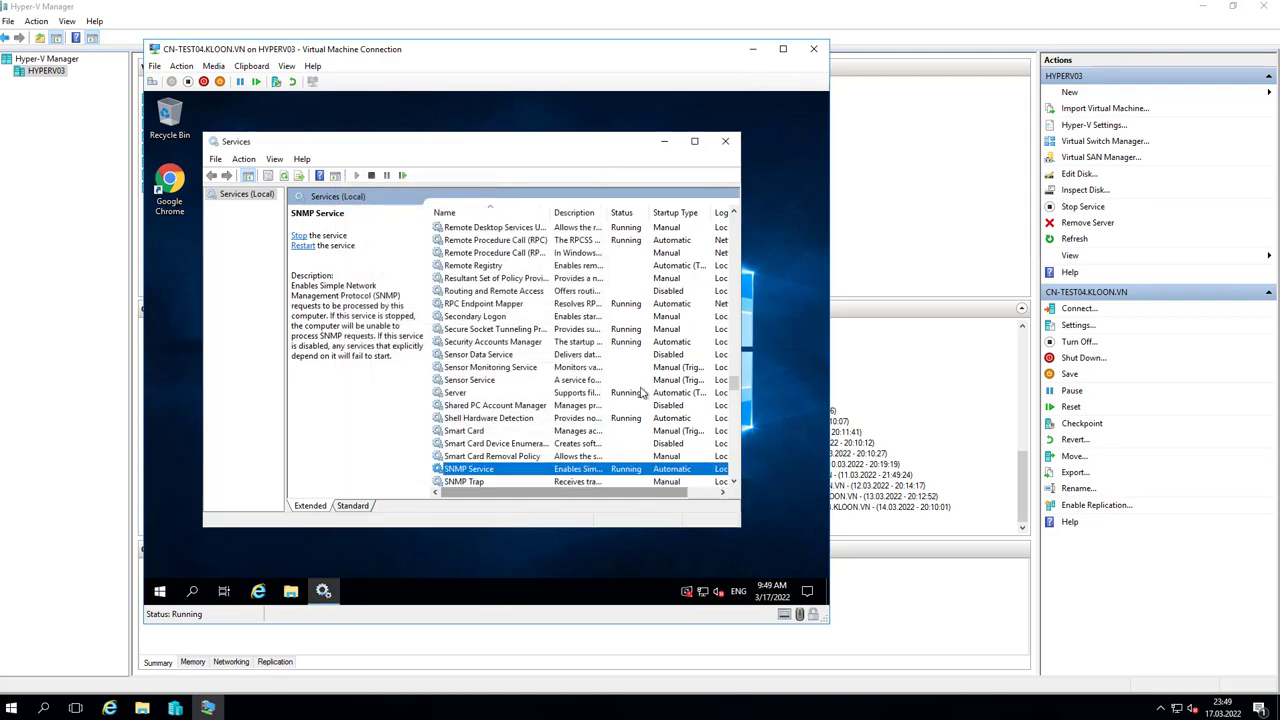
Close Services, open Windows Defender Firewall via a 'fire' search, and show advanced Inbound Rules.
click(725, 141)
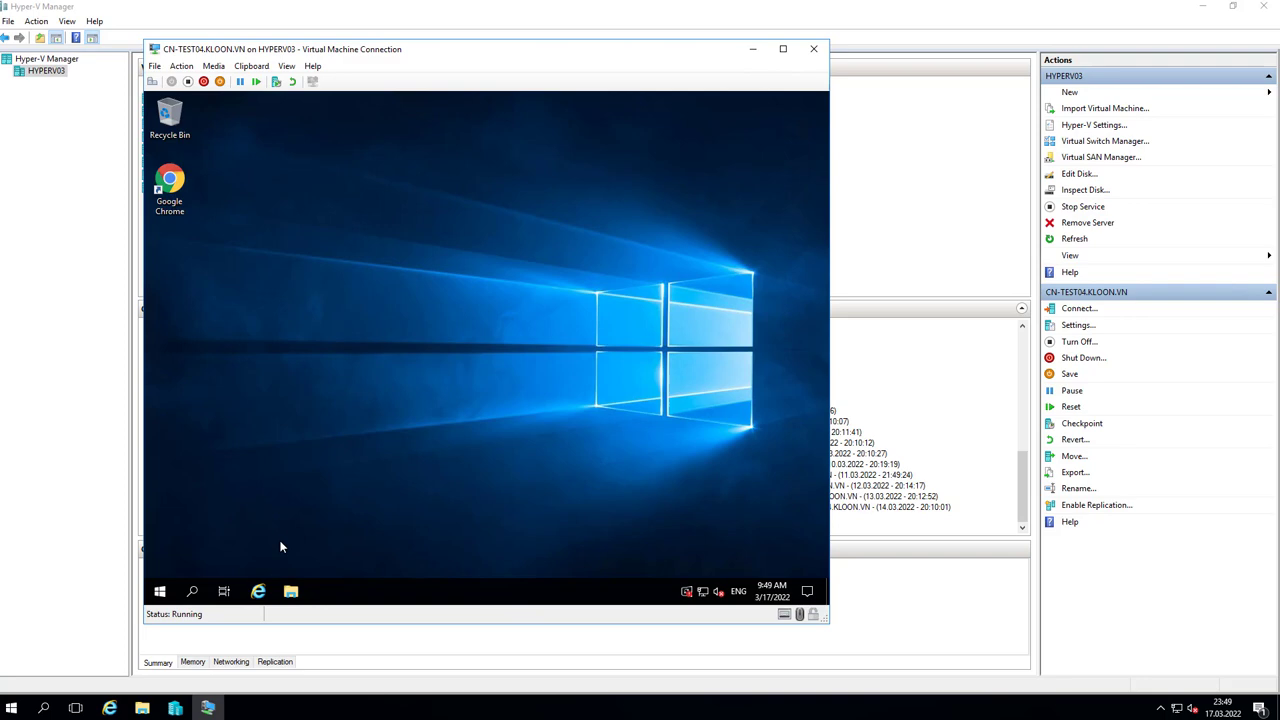
click(159, 591)
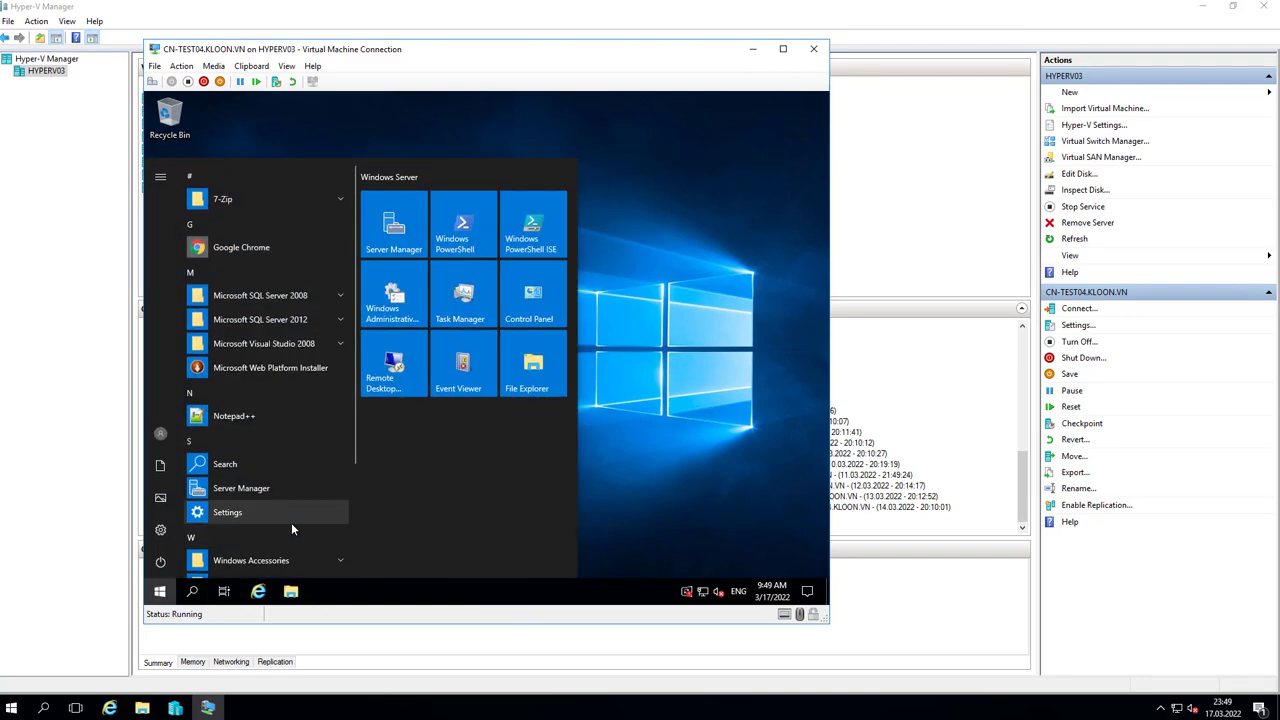
click(191, 593)
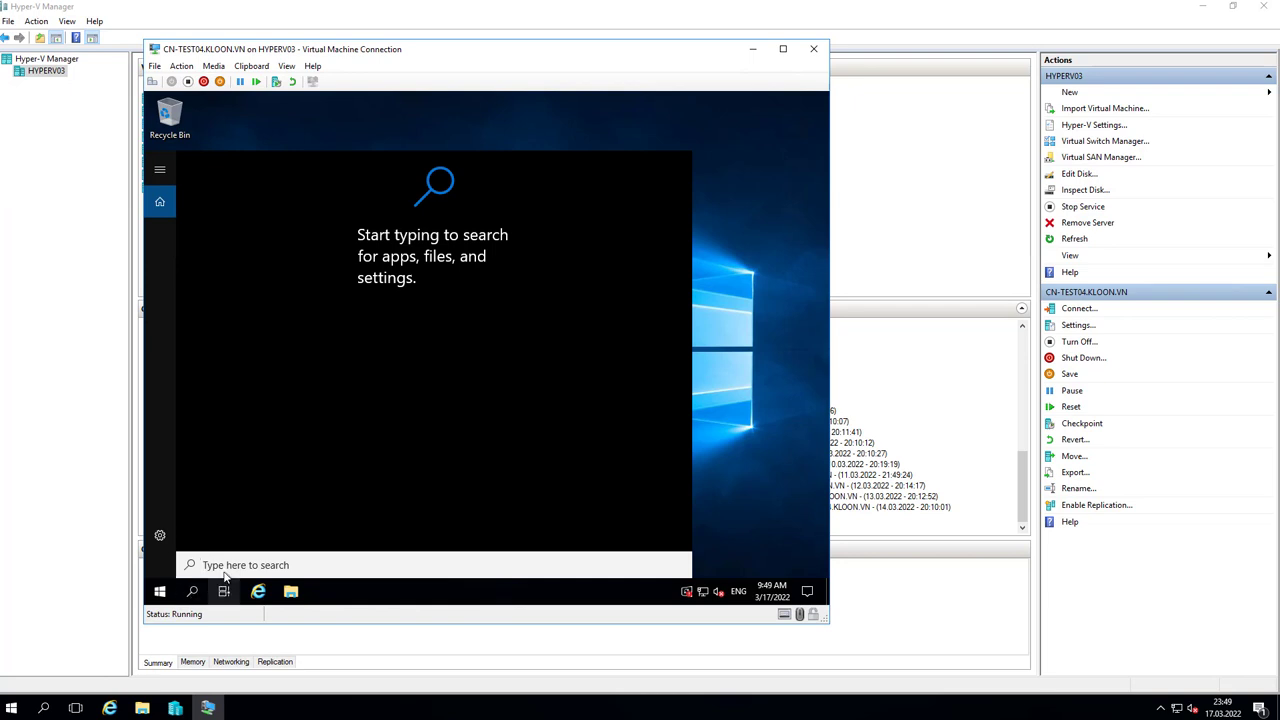
text(fire)
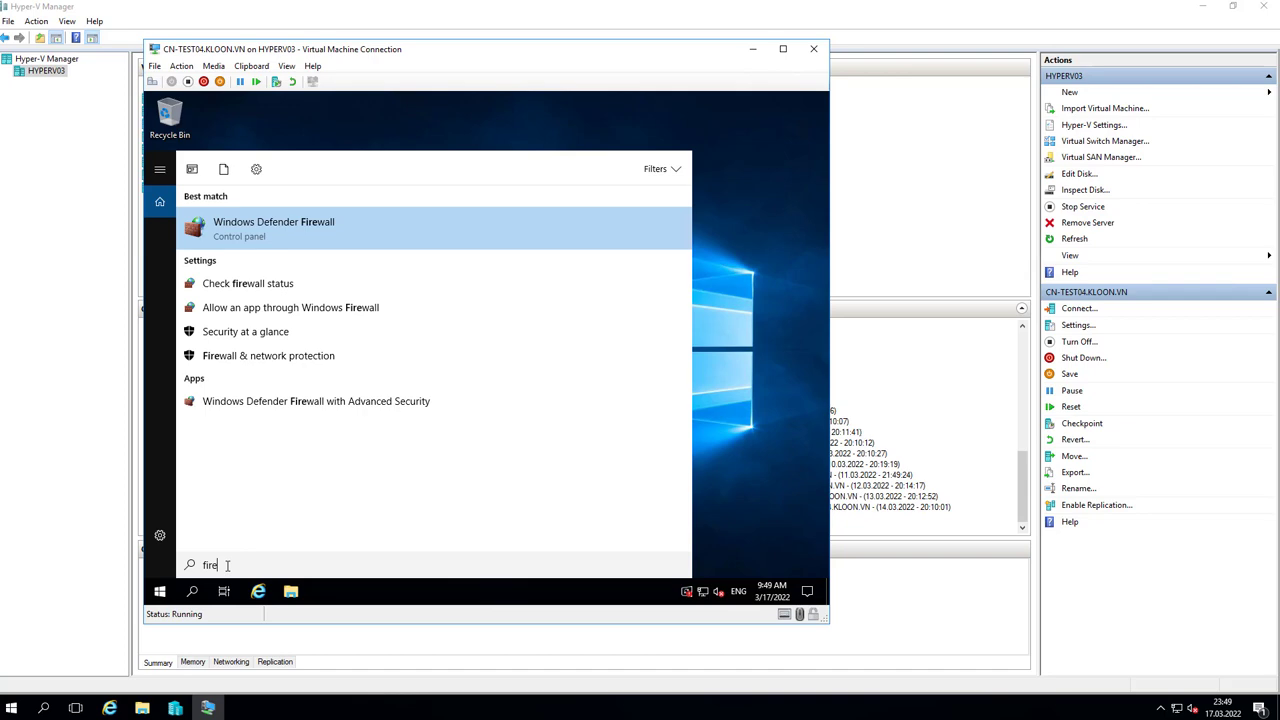
key(Return)
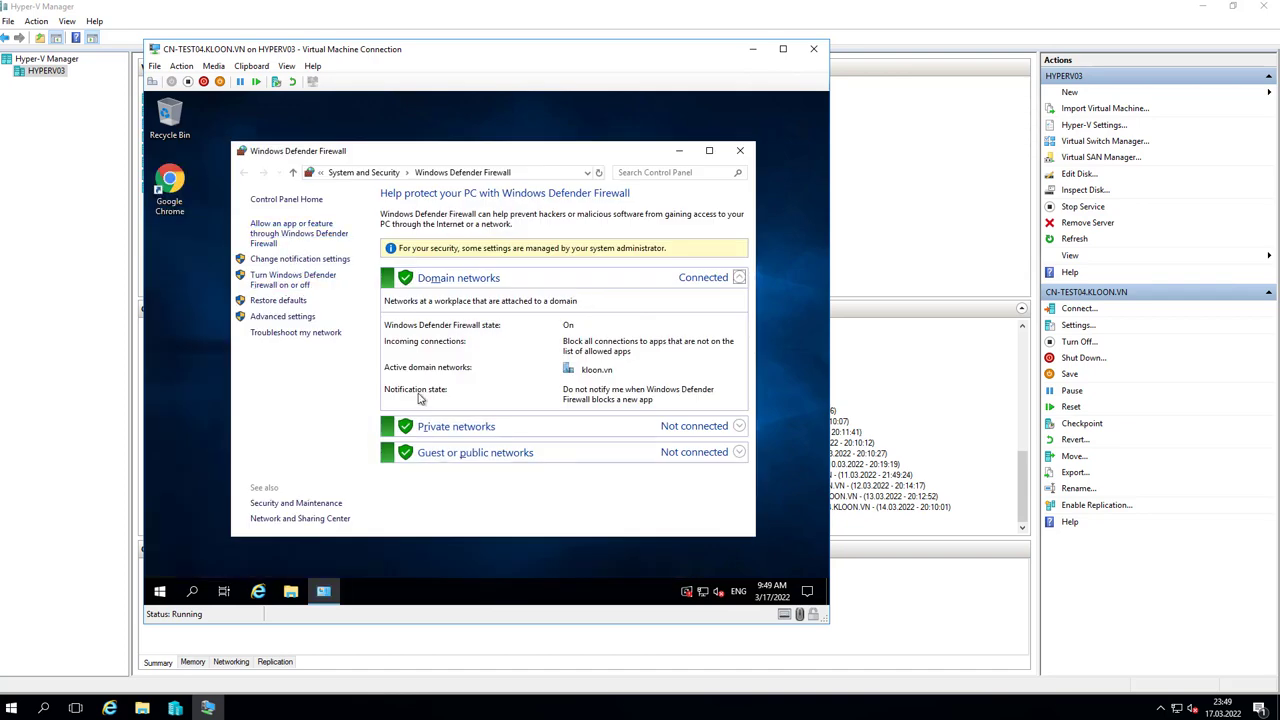
click(305, 317)
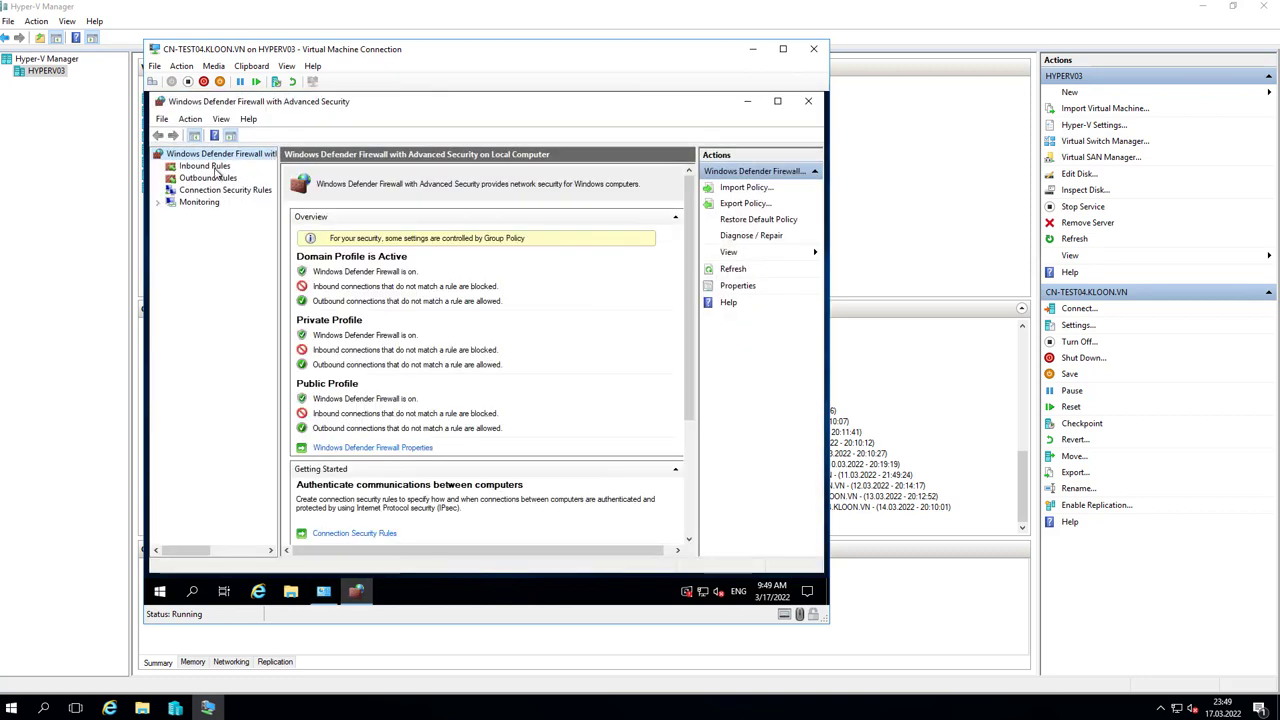
click(205, 166)
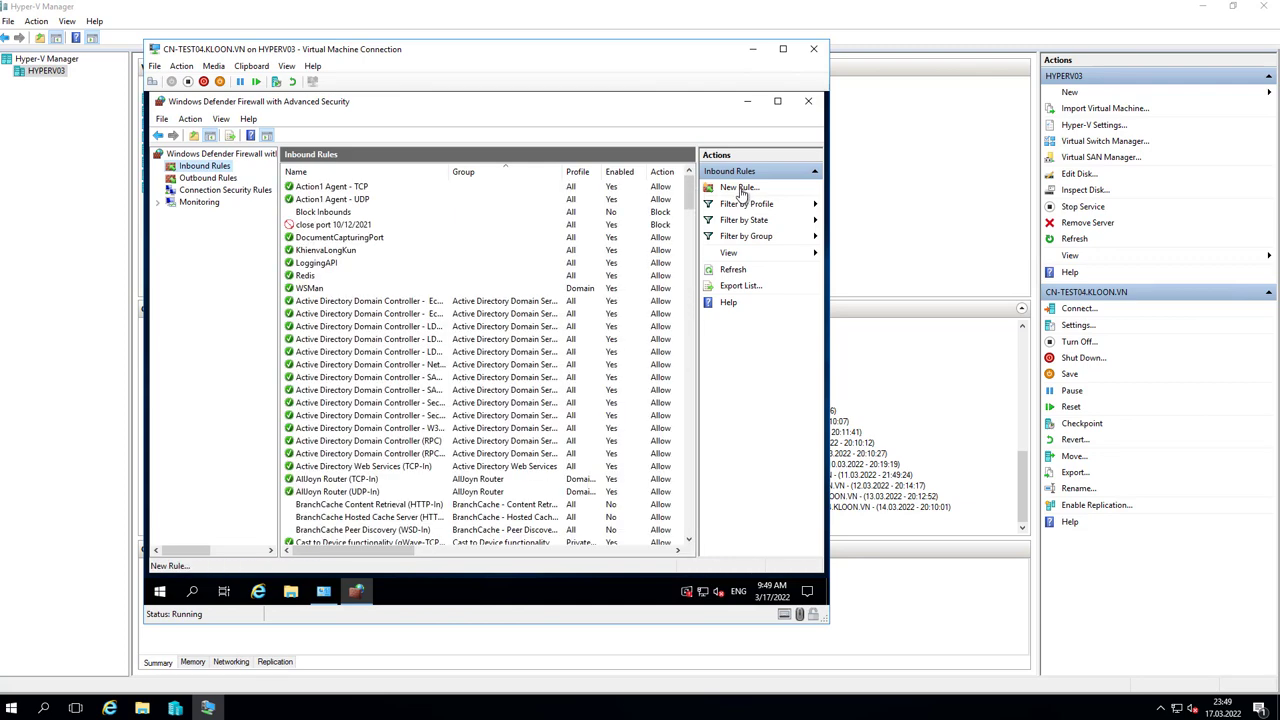
Start a new inbound port rule for TCP 161, allowing the connection on all profiles.
click(740, 188)
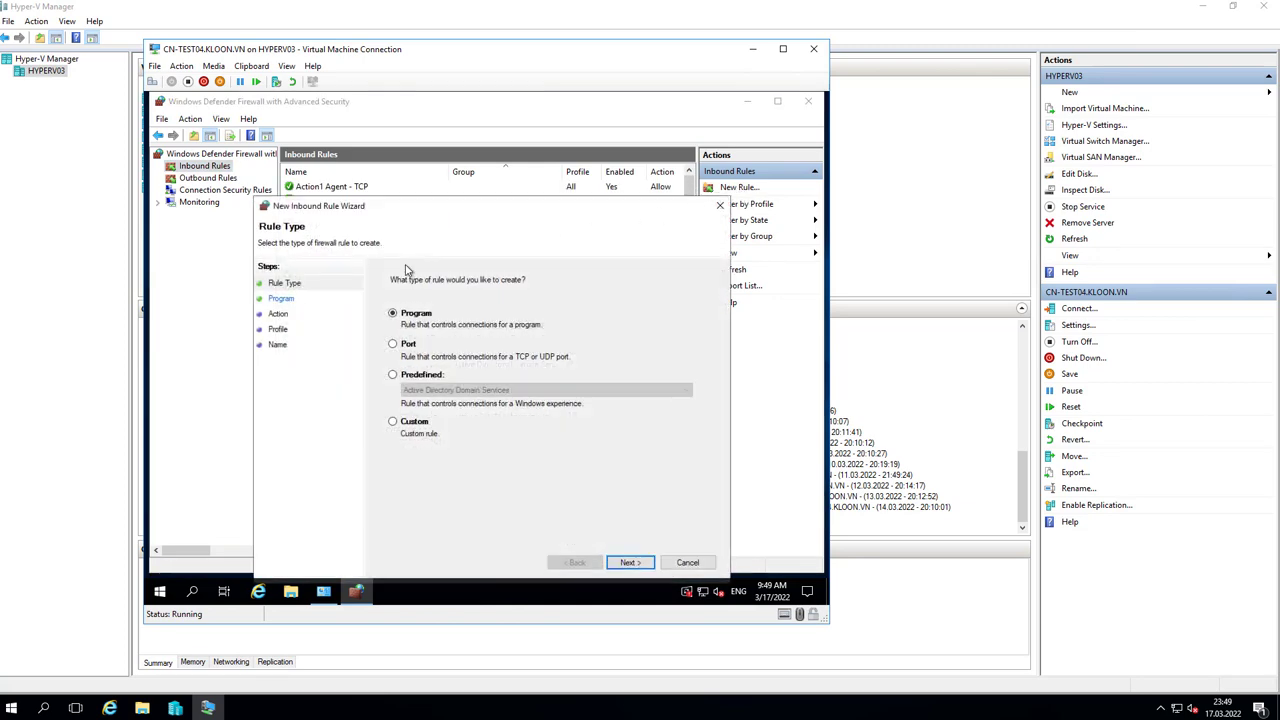
drag(475, 212, 477, 180)
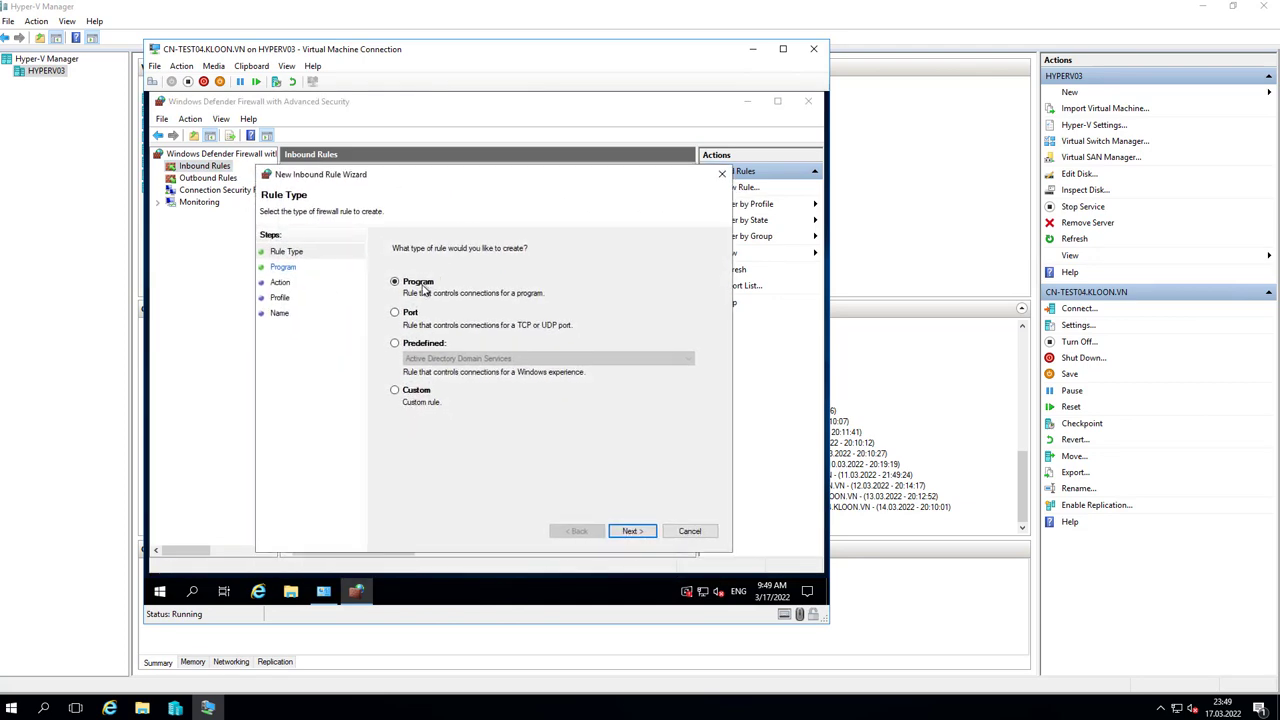
click(410, 313)
click(645, 531)
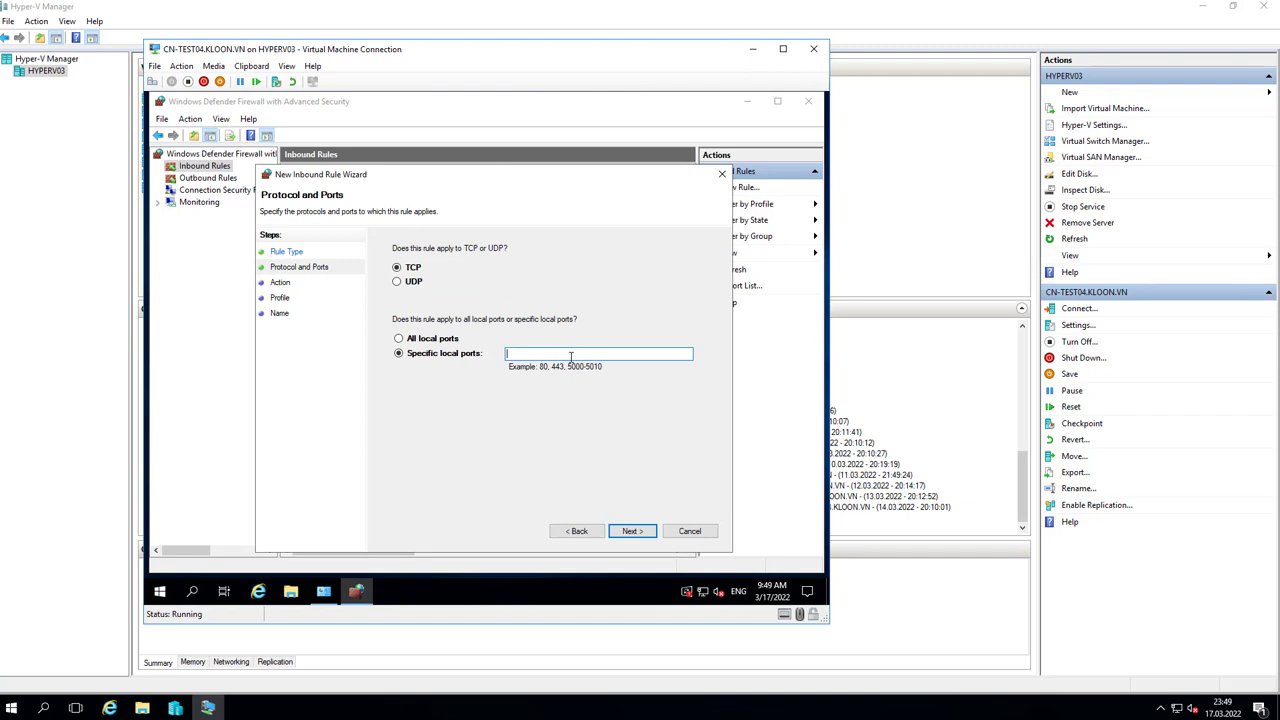
click(645, 531)
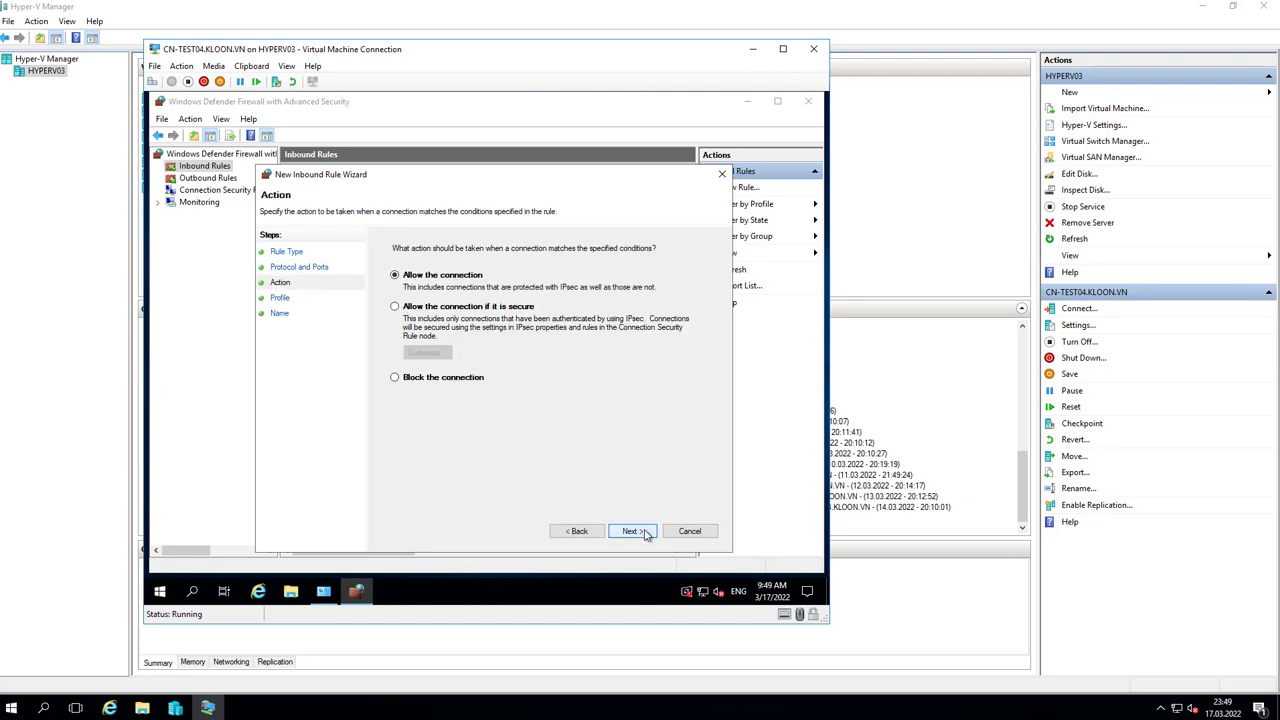
click(645, 531)
click(645, 531)
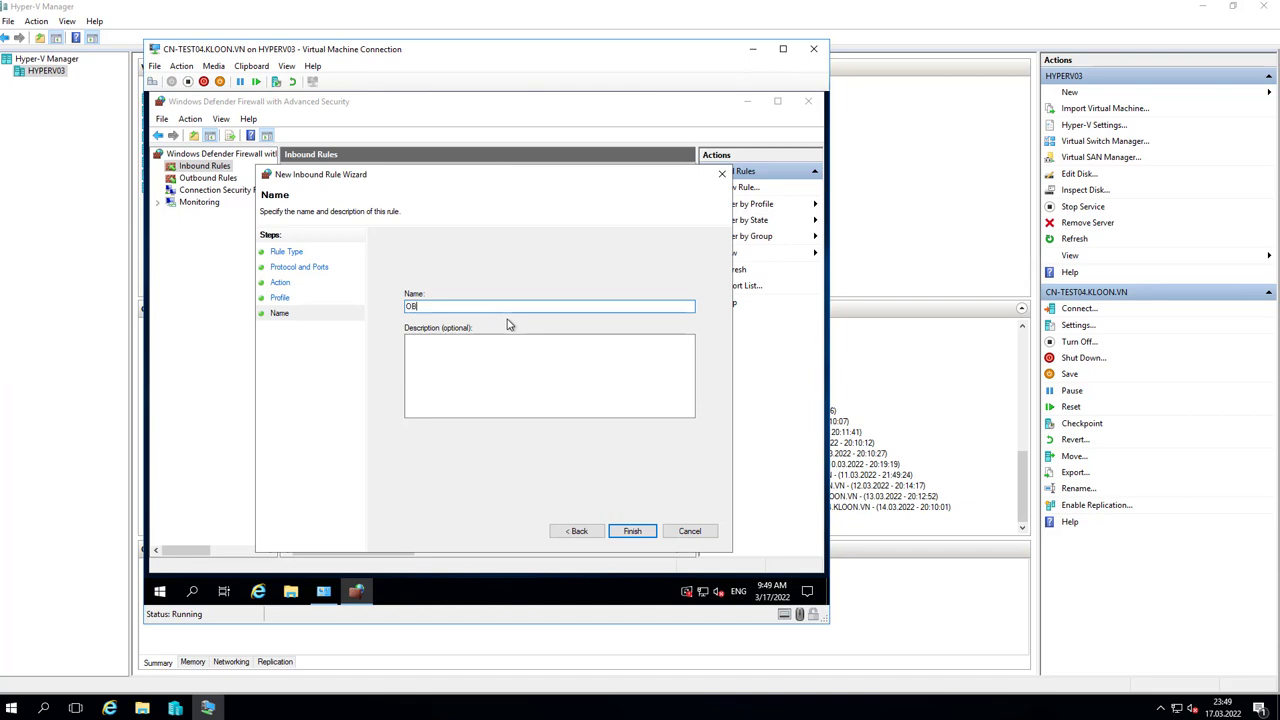
Name the inbound rule 'Observium port (do not delete)' and finish creating it.
text(Observium port (do not delete)
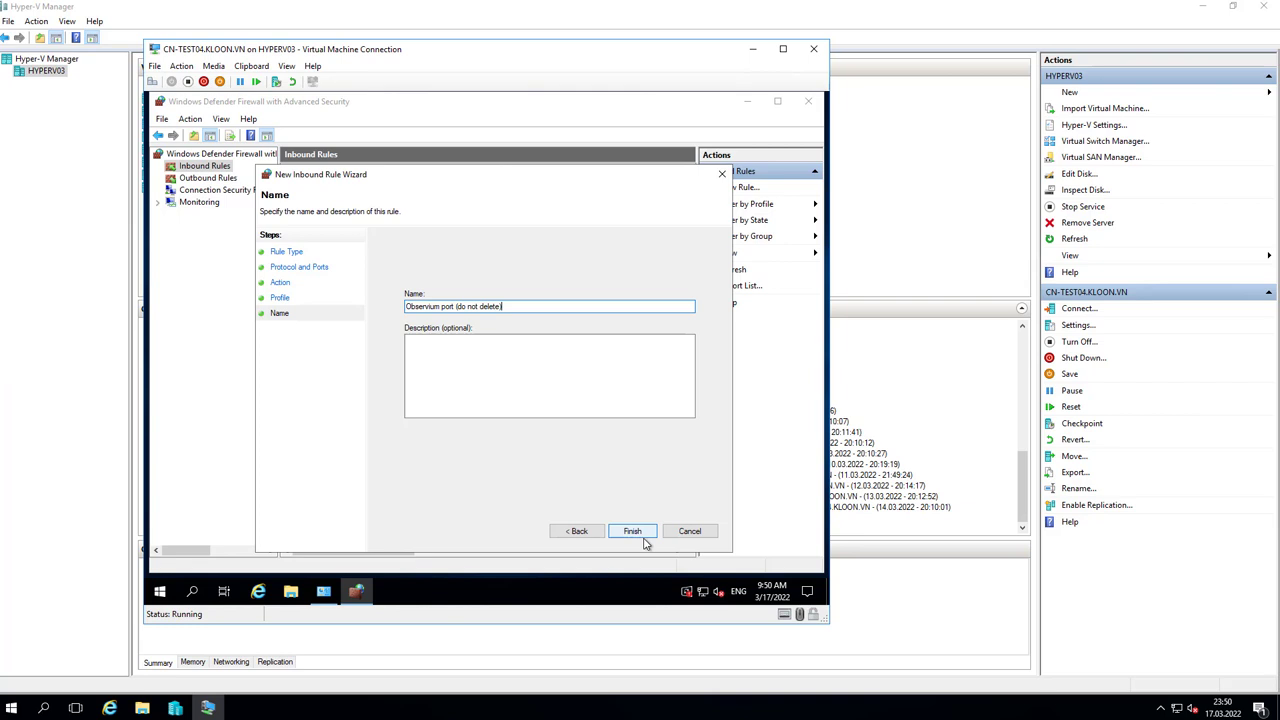
drag(580, 176, 576, 151)
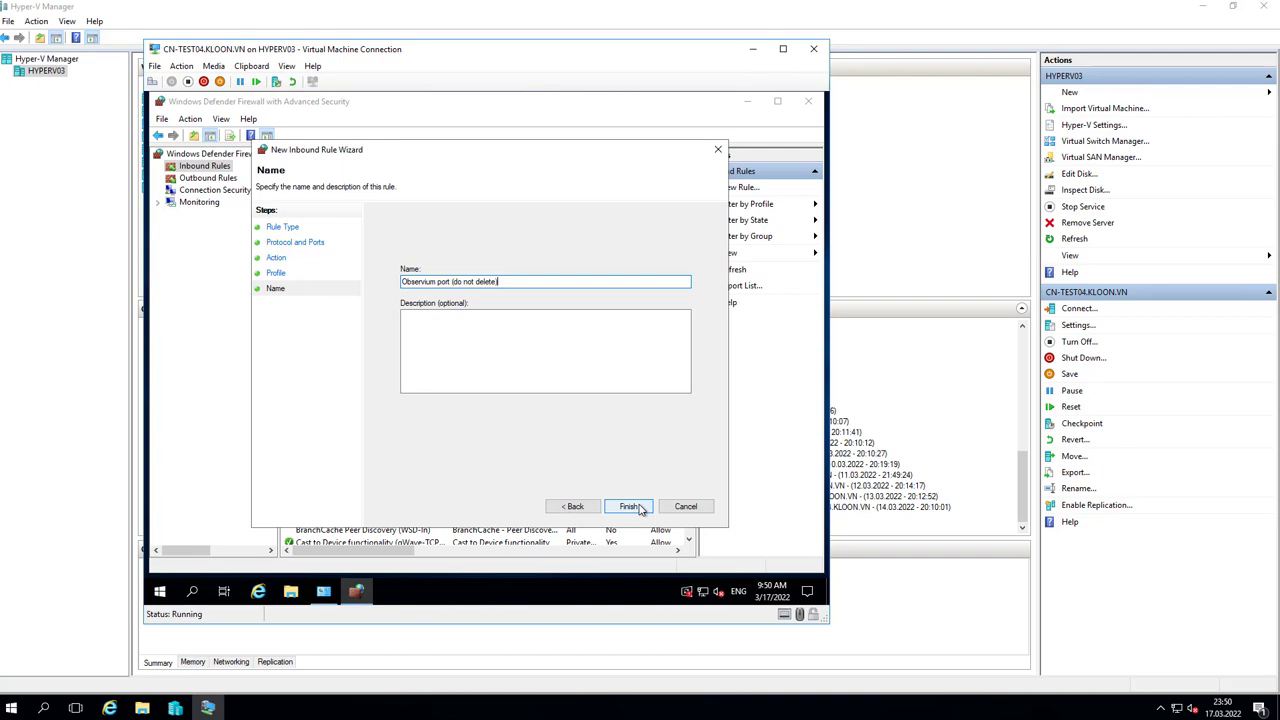
click(640, 508)
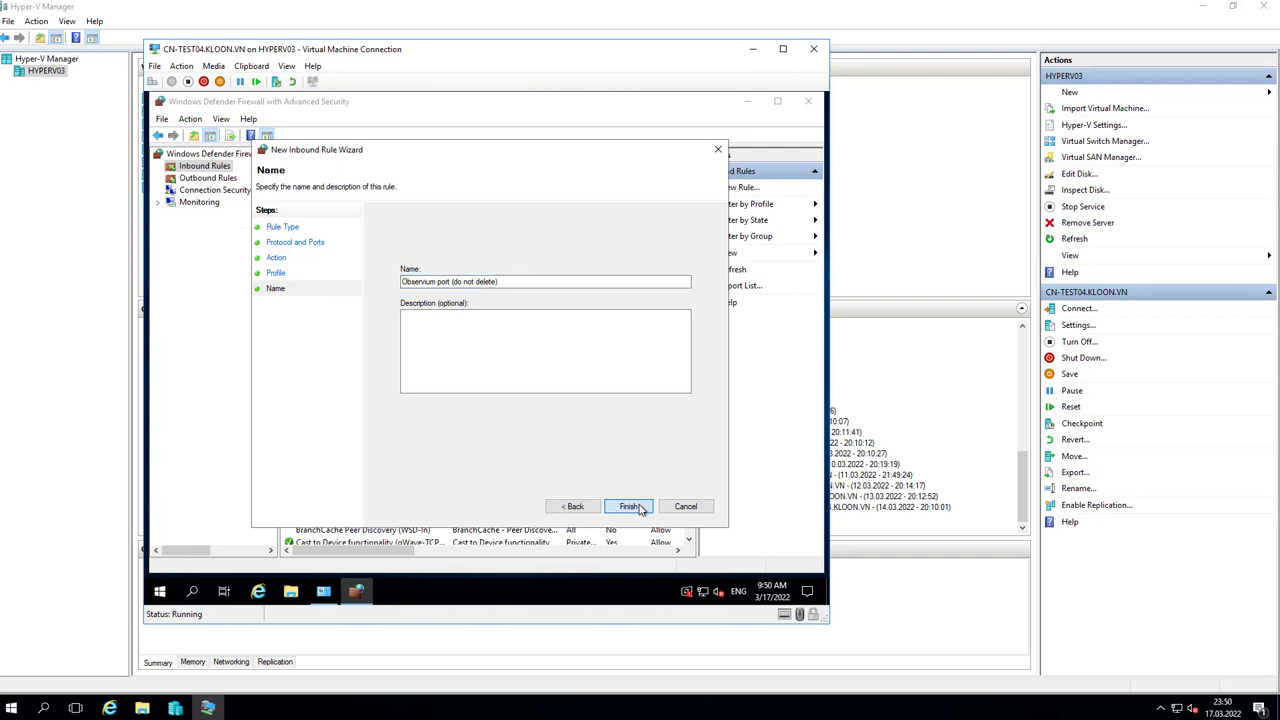
Create a matching outbound TCP 161 allow rule on all profiles named 'Observium port (do not delete)'.
click(226, 178)
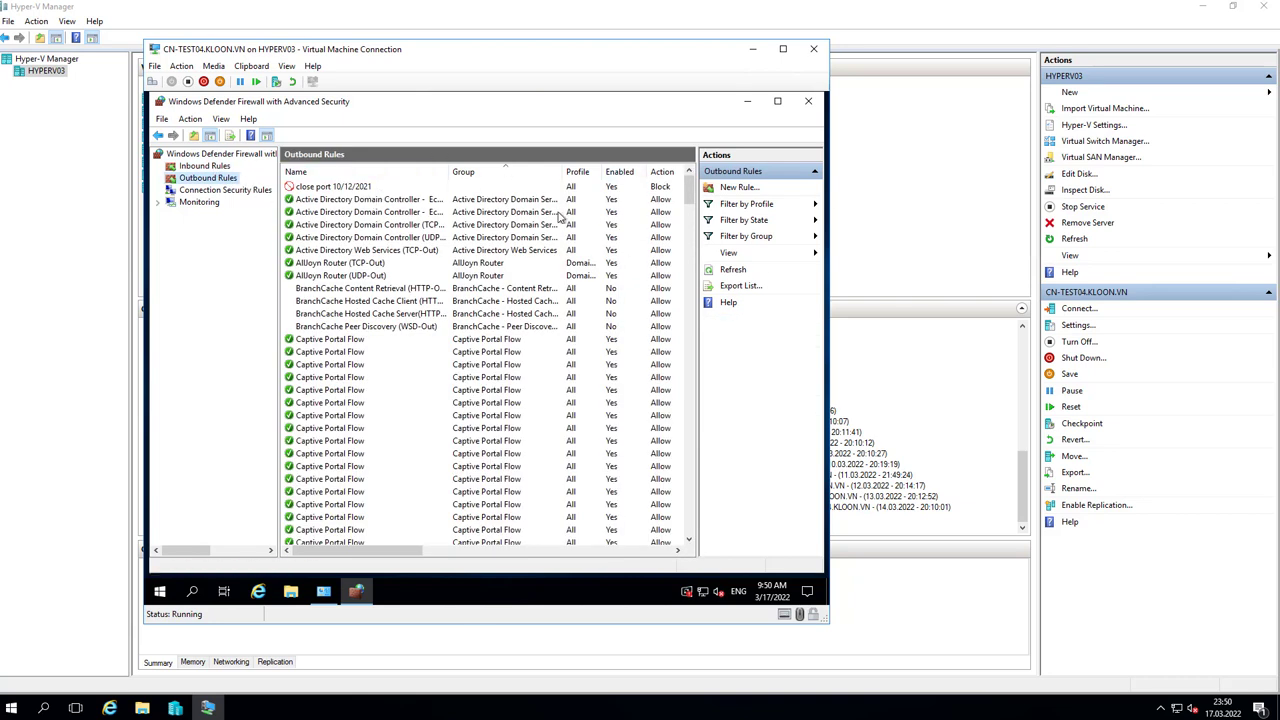
click(736, 188)
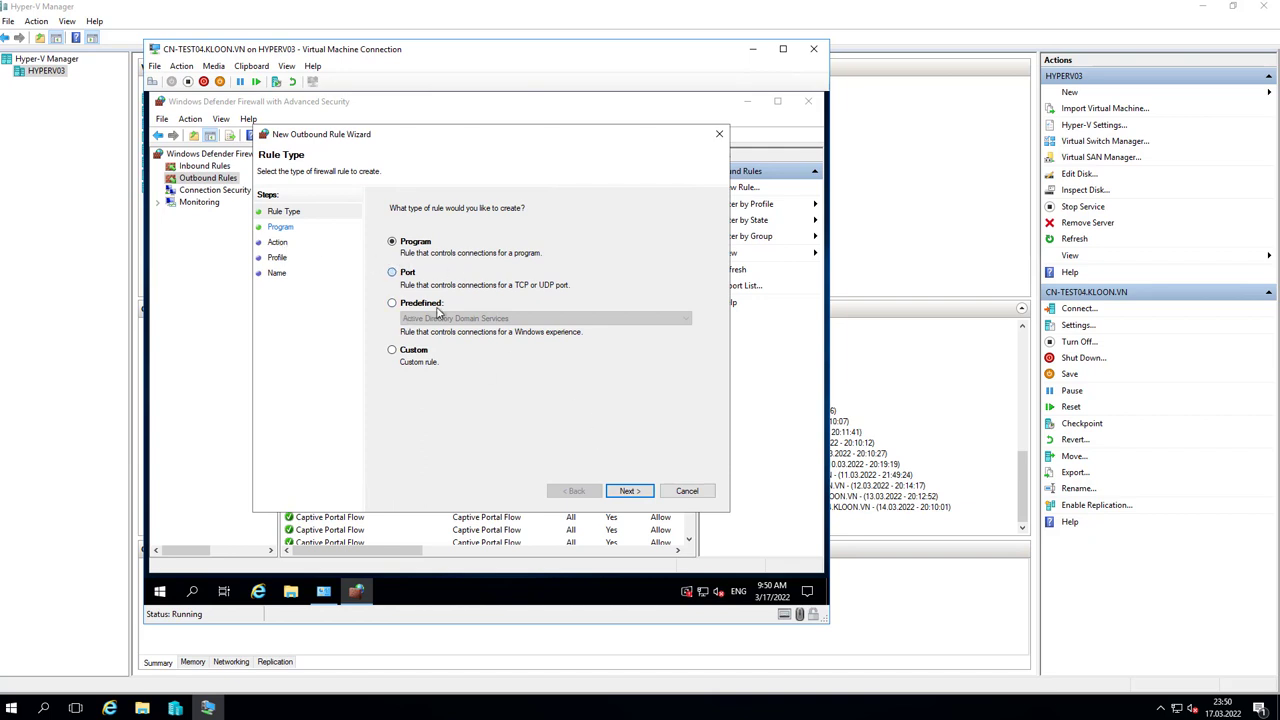
click(407, 272)
click(628, 490)
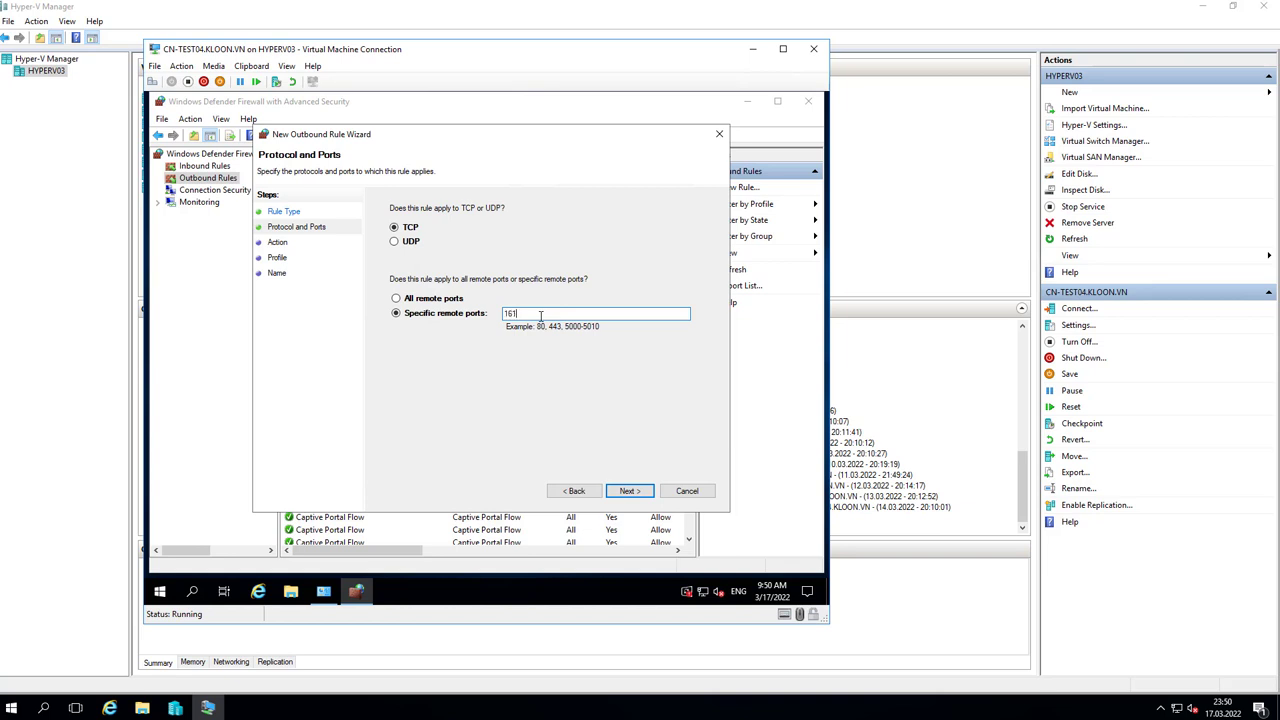
click(626, 490)
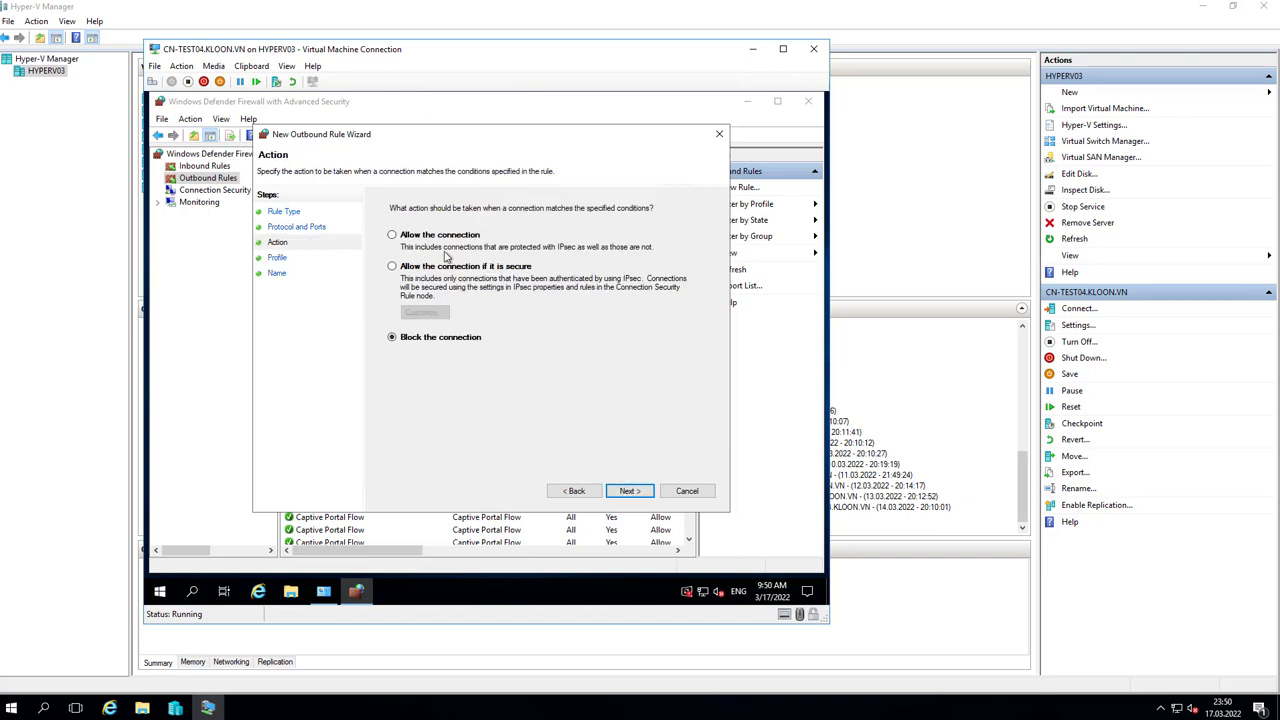
click(417, 238)
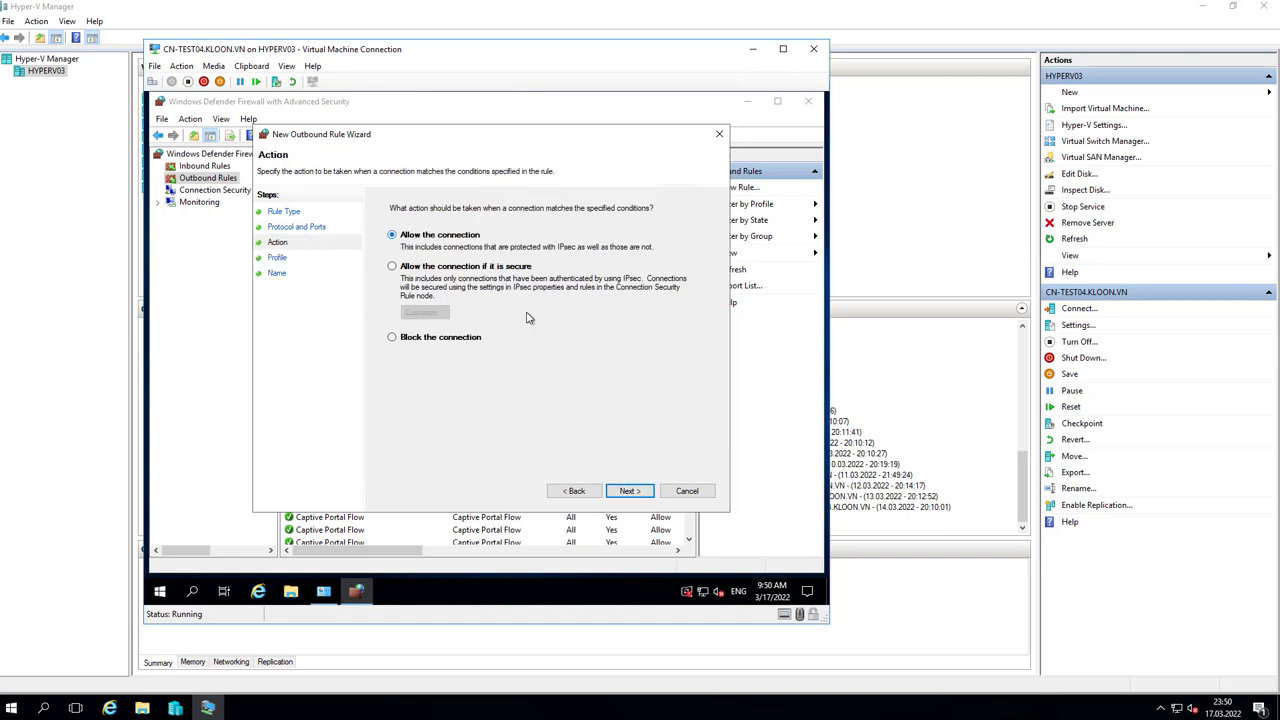
click(630, 490)
click(628, 490)
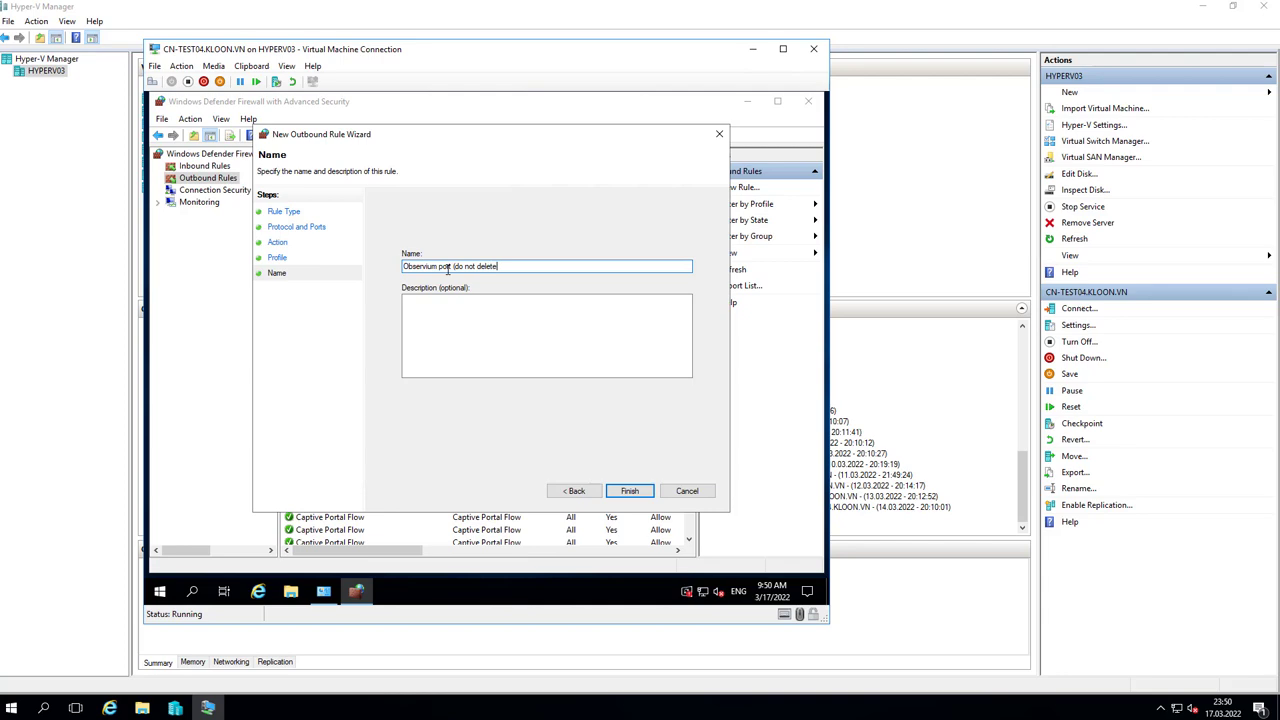
click(646, 493)
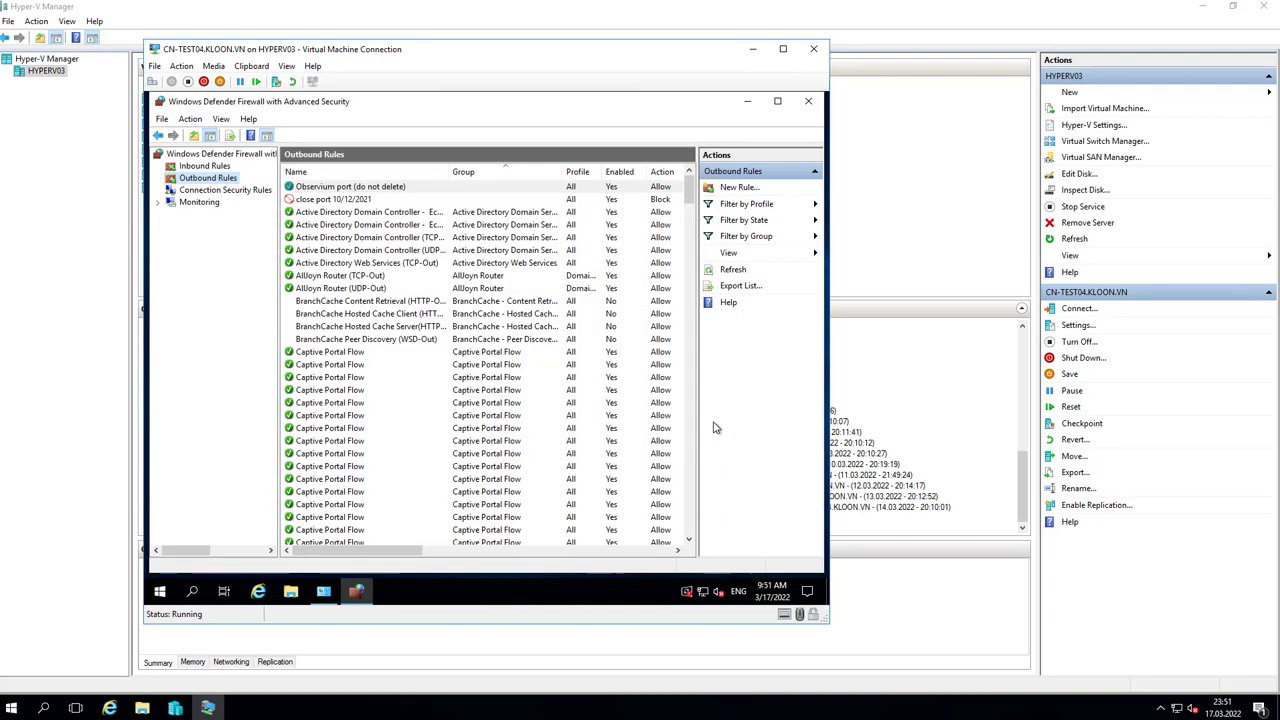
Close the firewall windows and launch Command Prompt as administrator from a 'cmd' search.
click(809, 103)
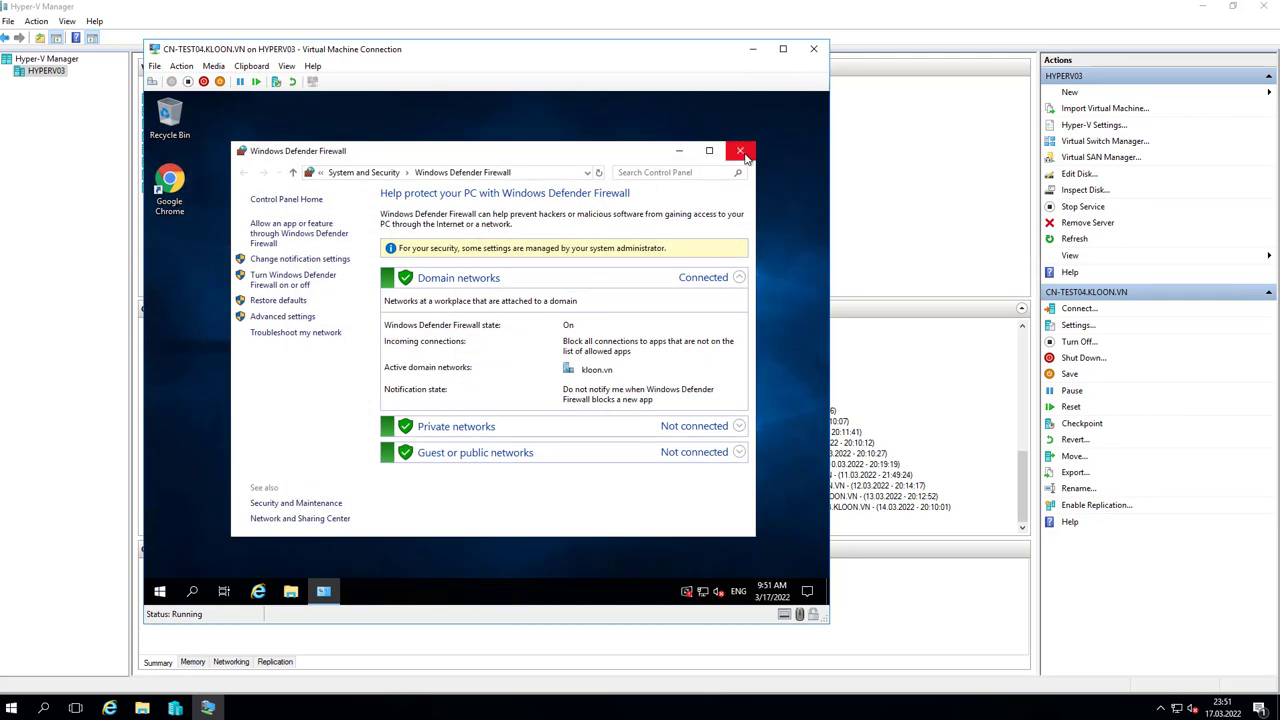
click(740, 150)
click(193, 592)
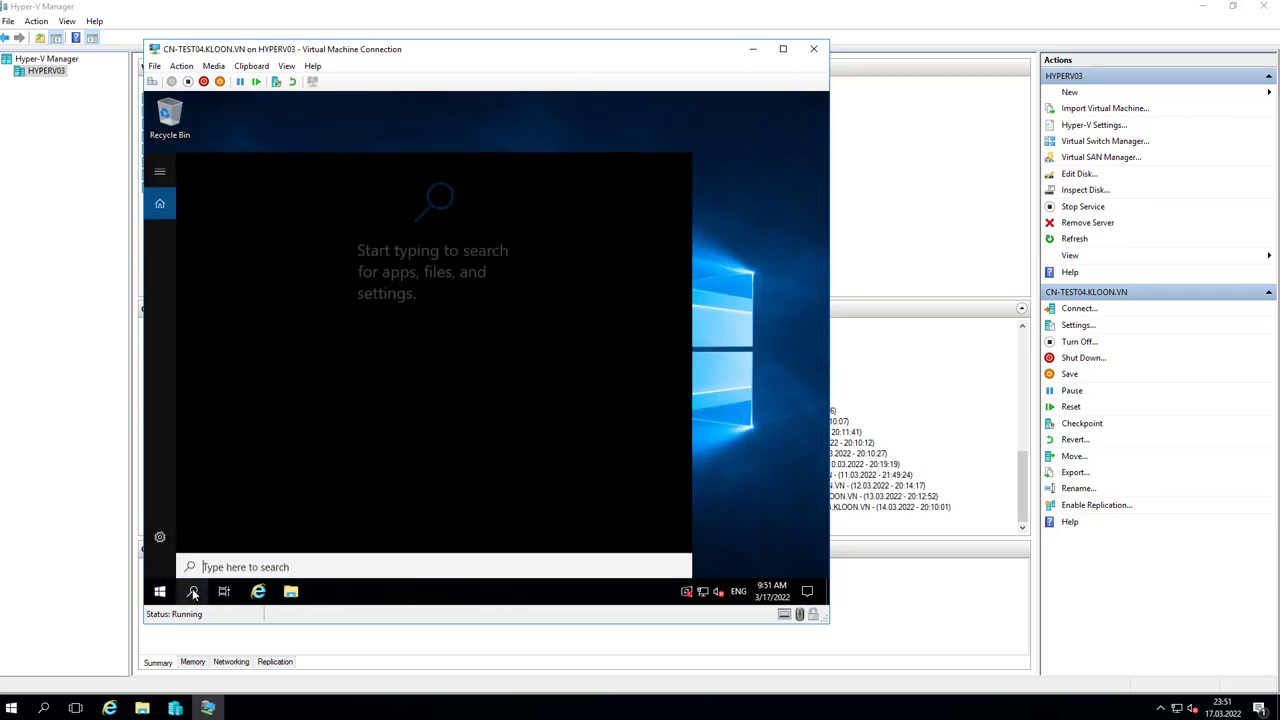
text(cmd)
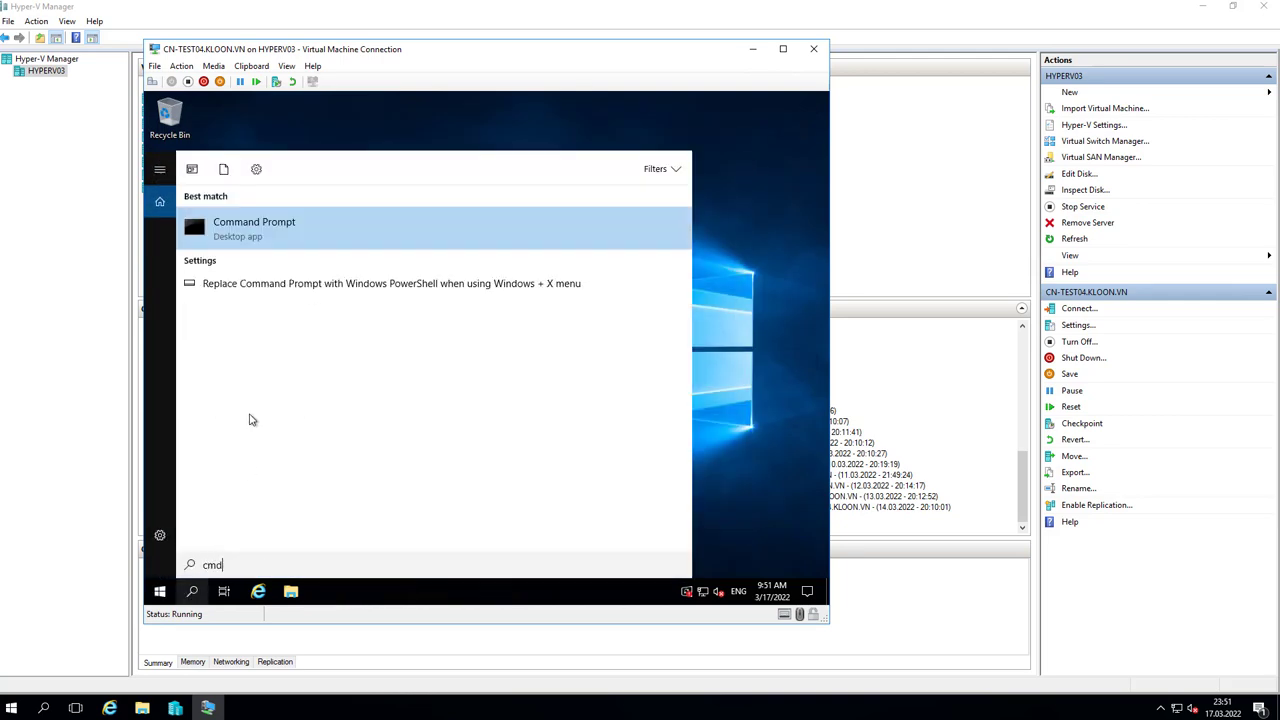
right_click(295, 238)
click(330, 252)
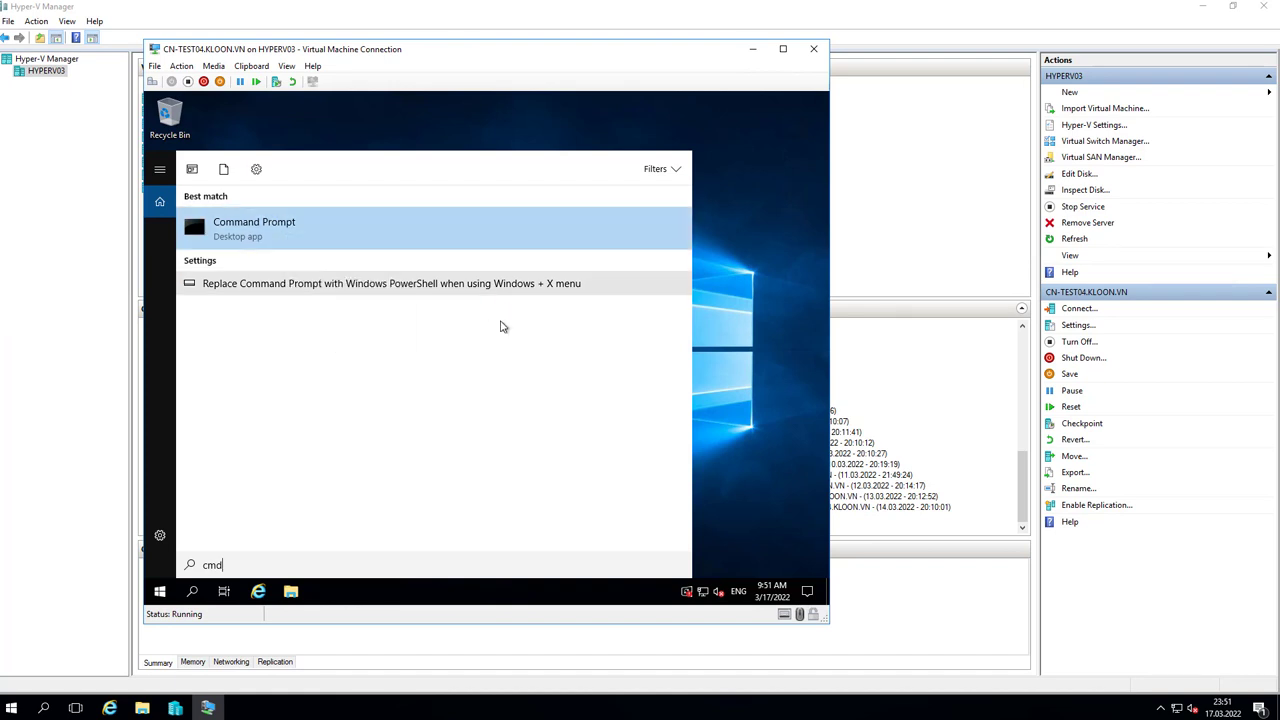
click(413, 426)
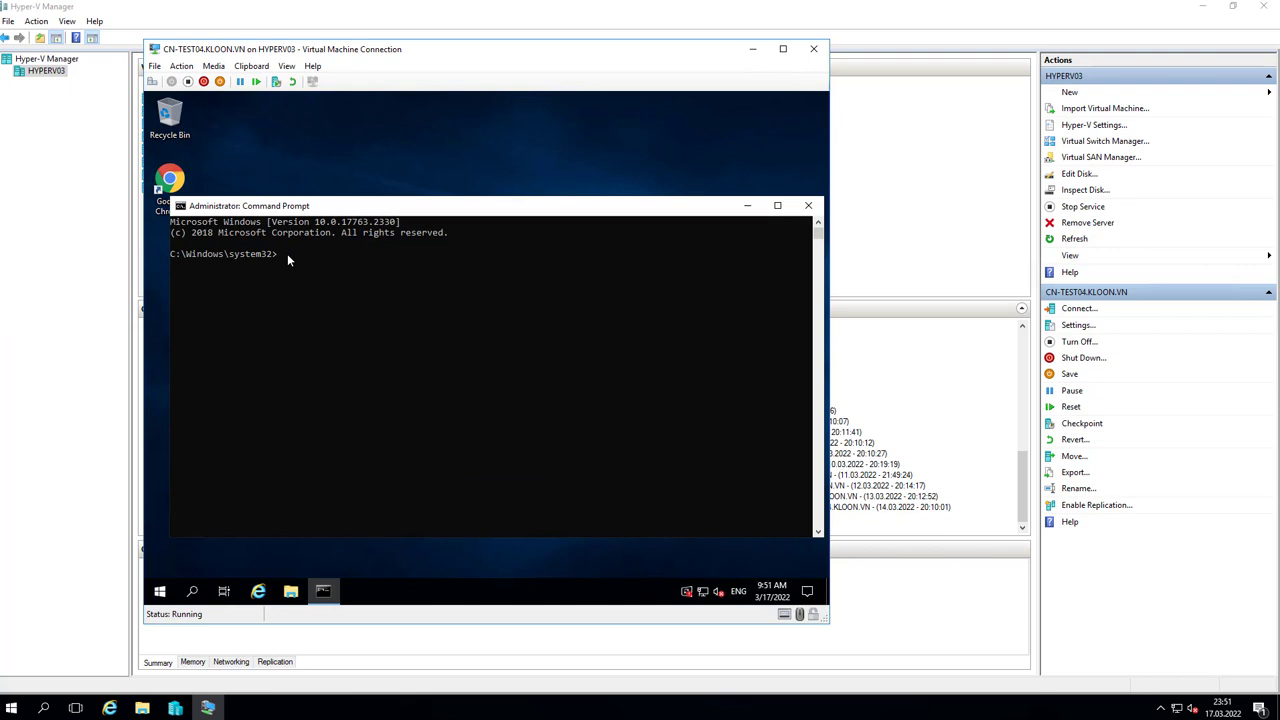
Run gpupdate /force until the computer policy update completes, then close Command Prompt.
text(gpupda)
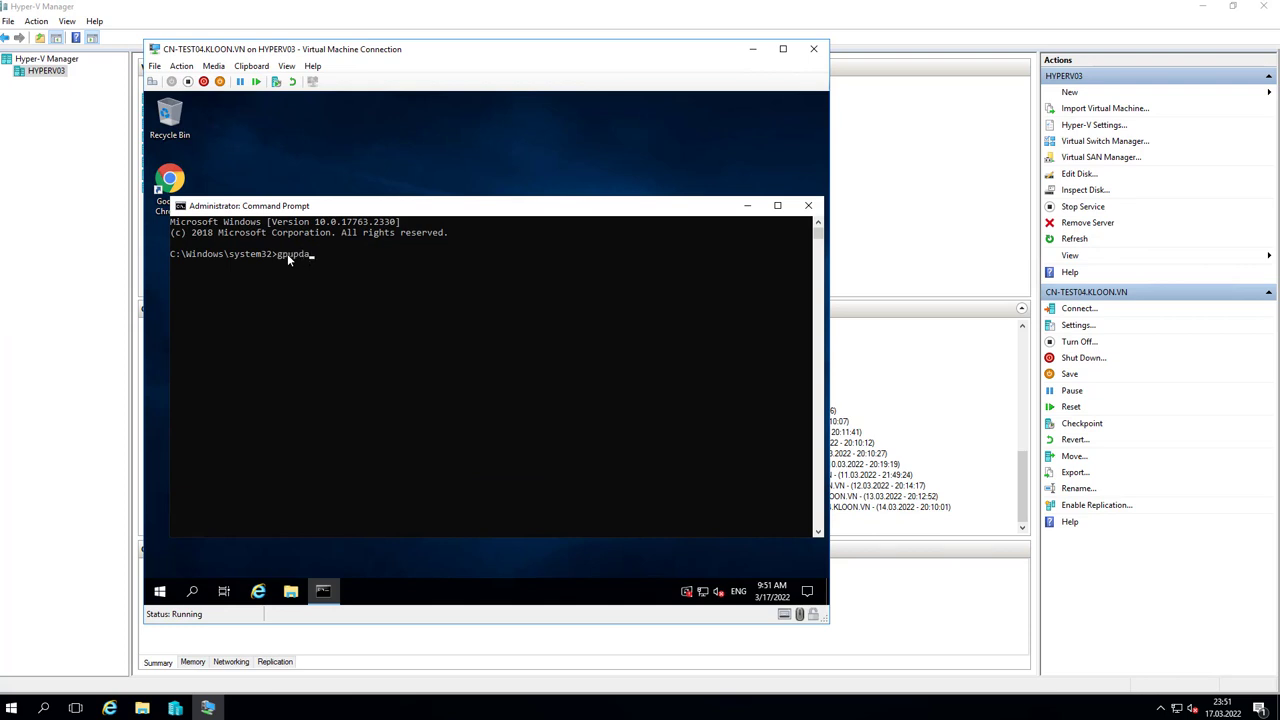
text(te /forc)
text(e)
key(Return)
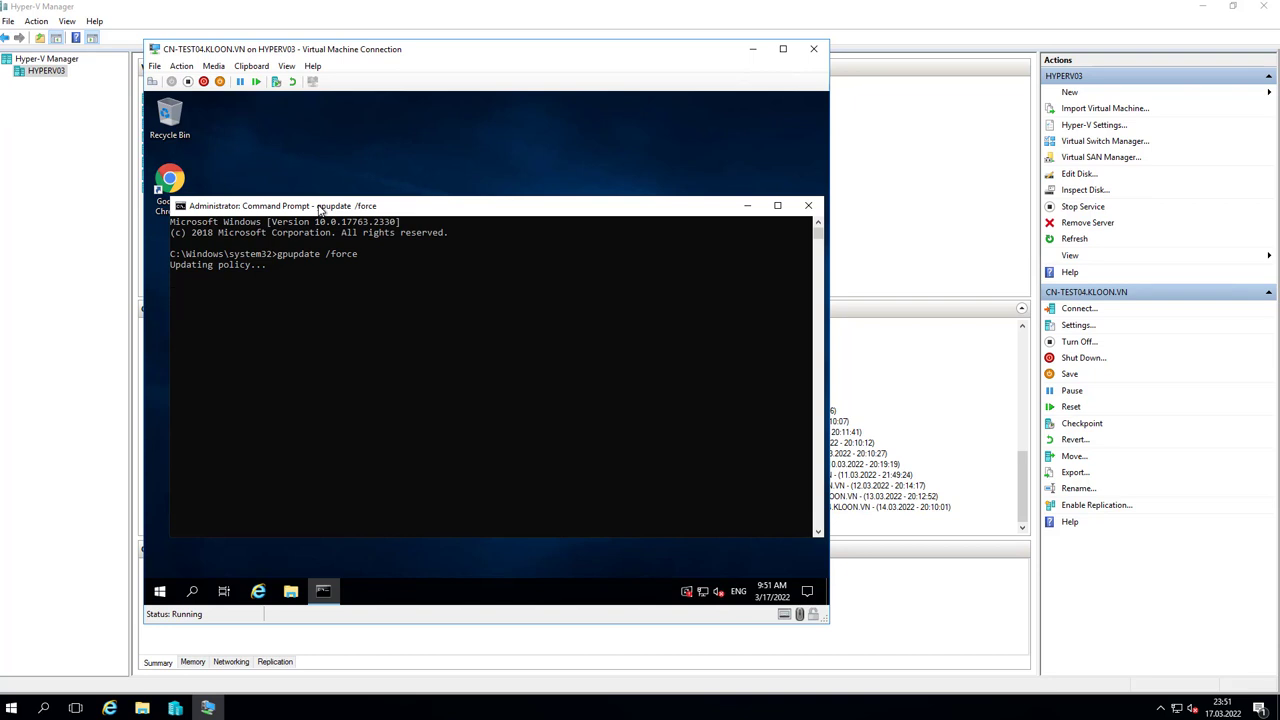
drag(322, 207, 305, 166)
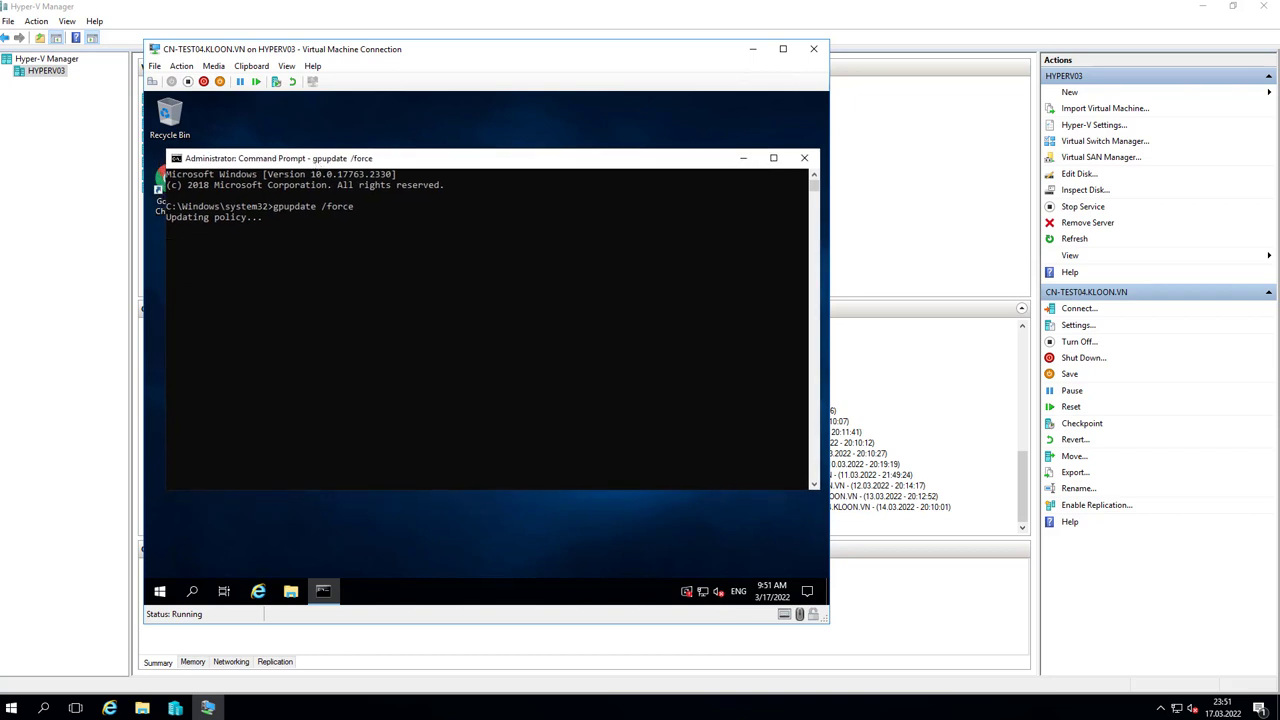
double_click(462, 165)
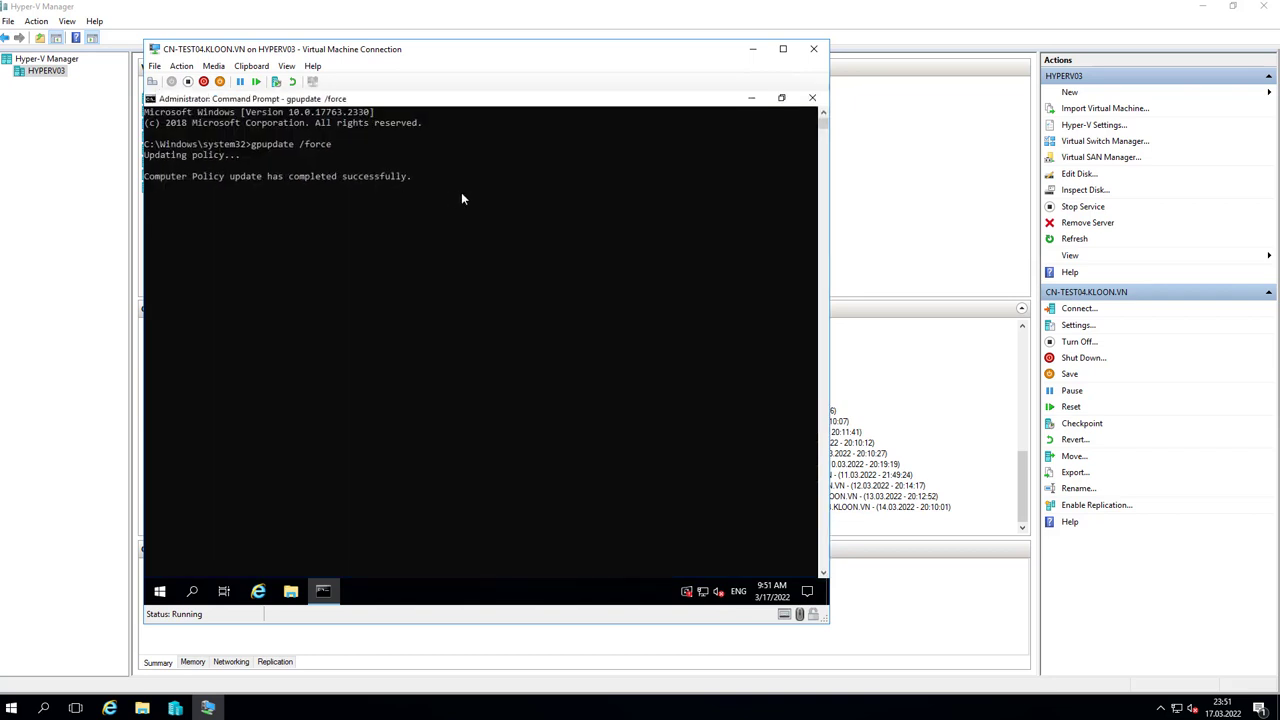
click(812, 97)
Lock the VM session and close the VM Connection window.
click(160, 591)
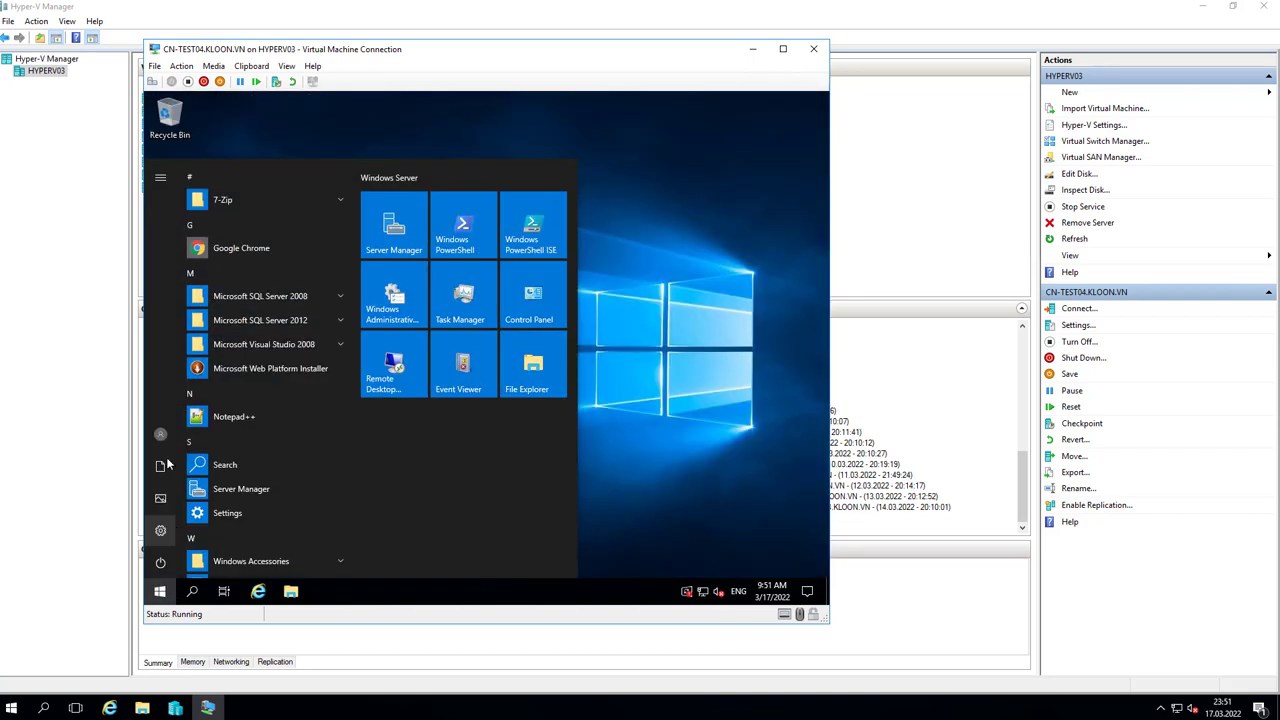
click(160, 433)
click(168, 376)
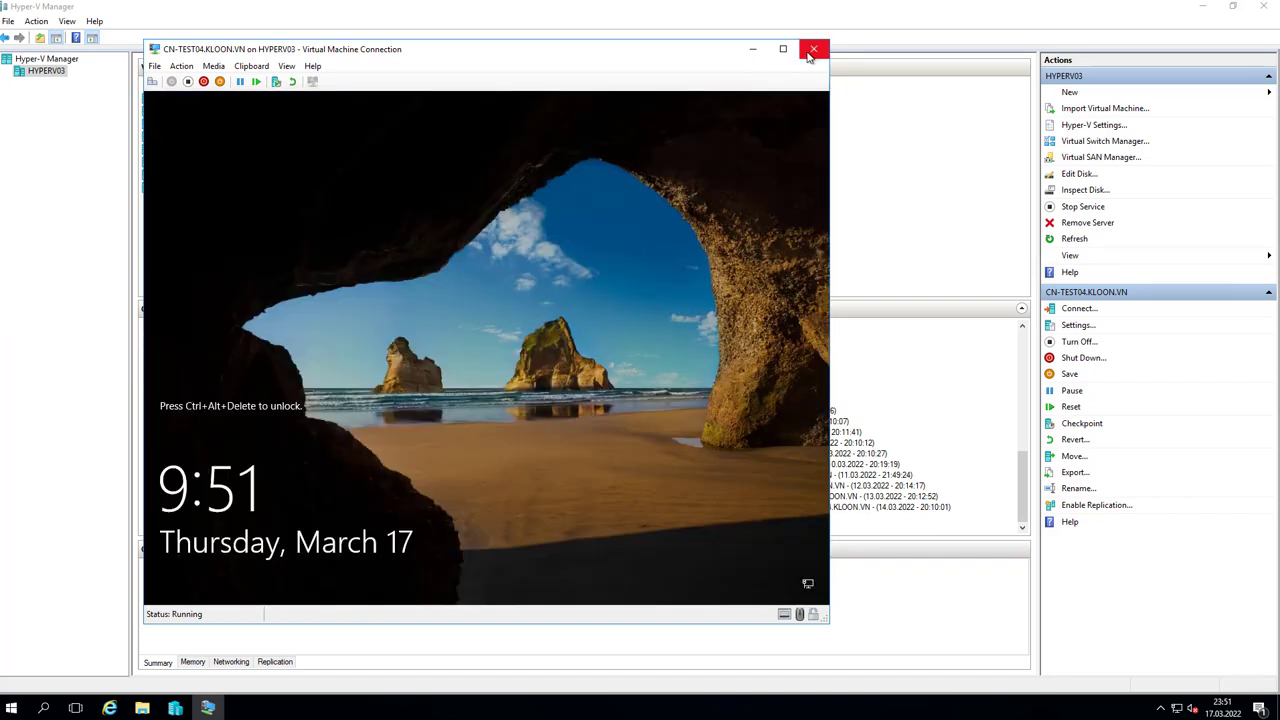
click(812, 50)
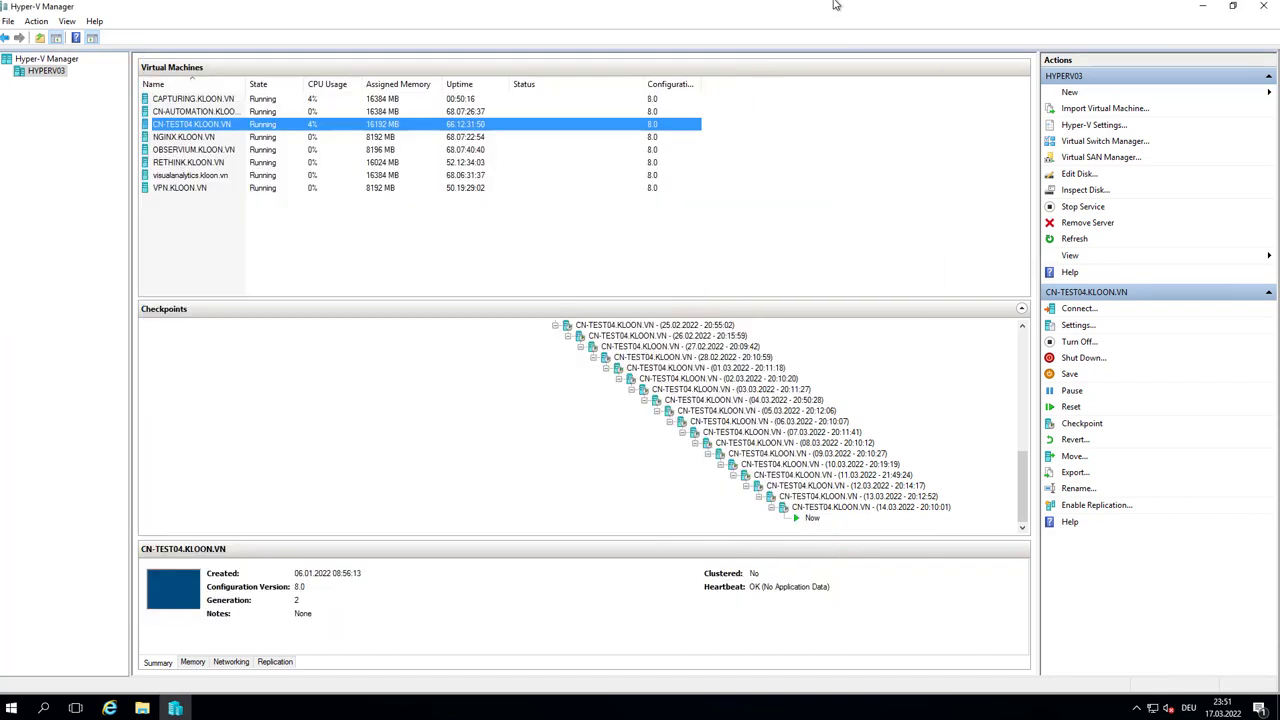
Switch to the Observium session and enter cn-test04.kloon.vn as the device hostname.
click(803, 8)
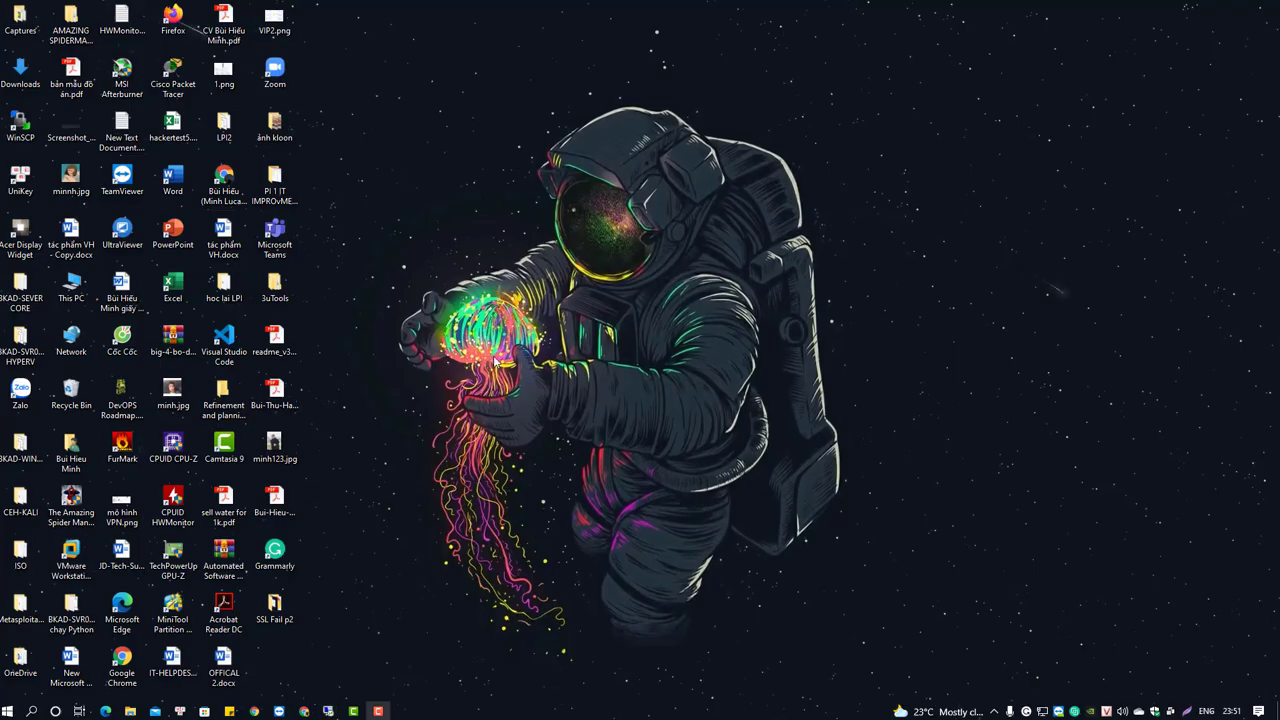
click(323, 709)
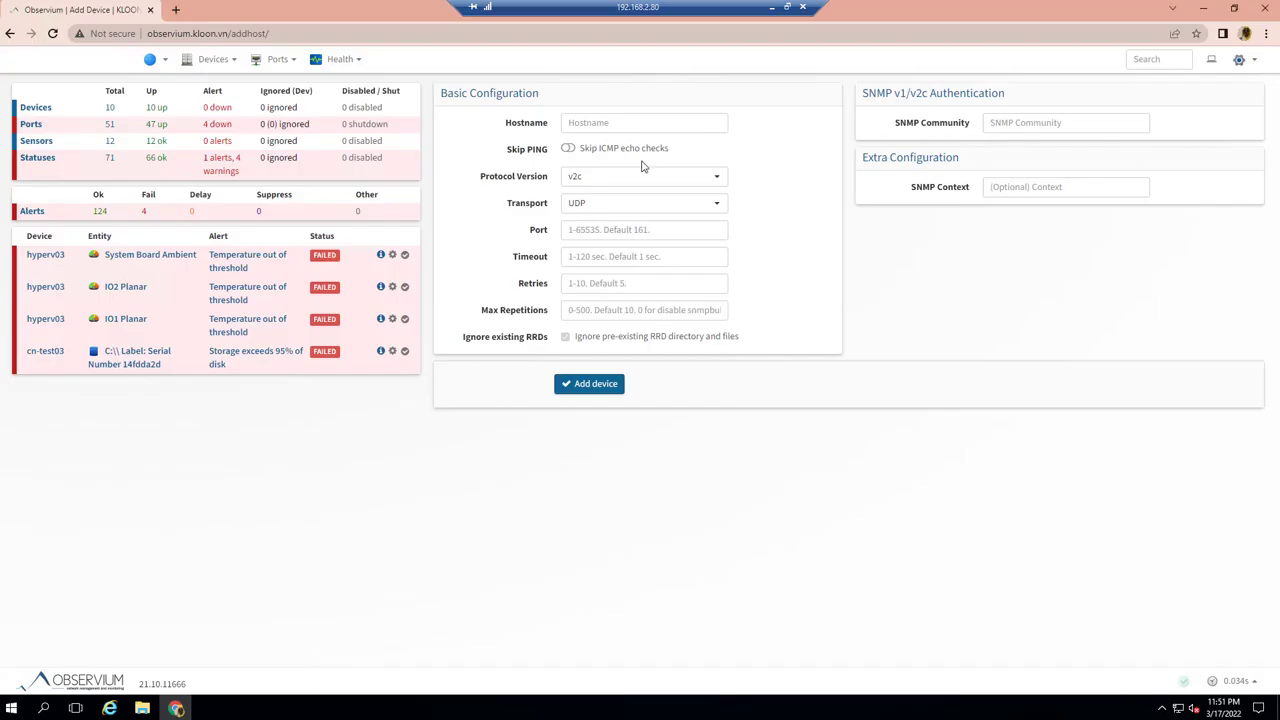
click(640, 122)
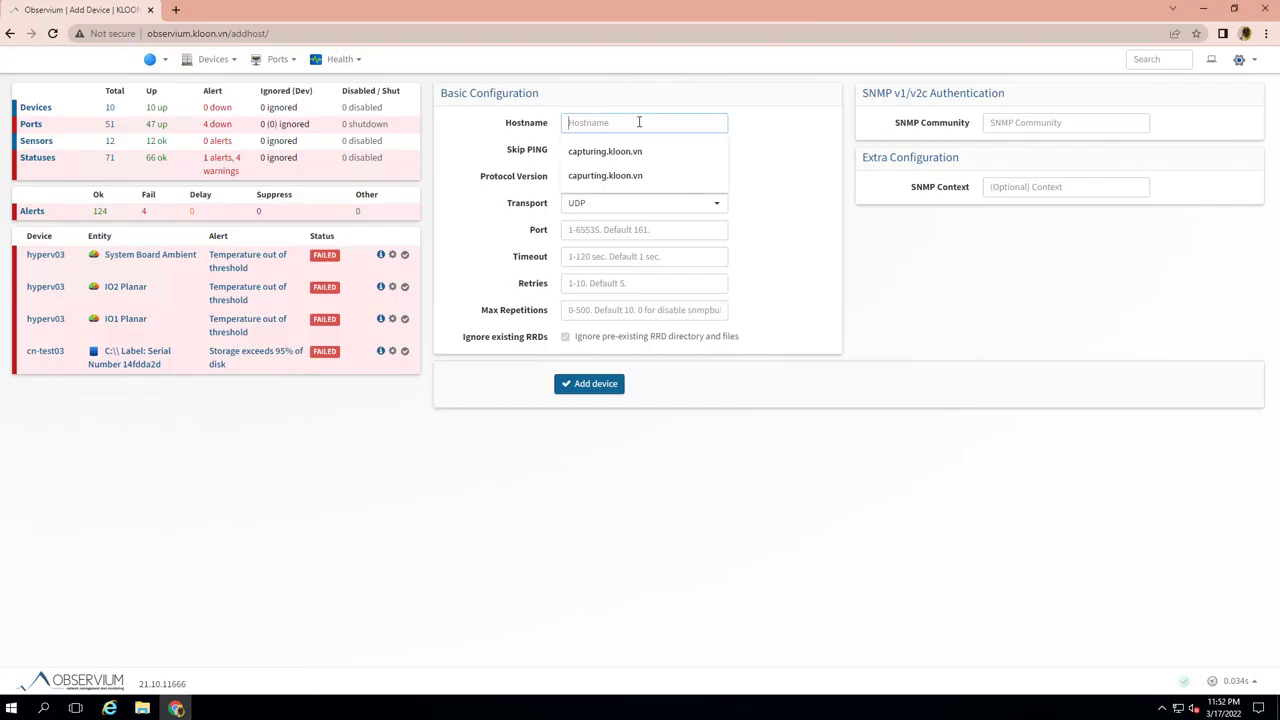
text(cn-test04.kloon.vn)
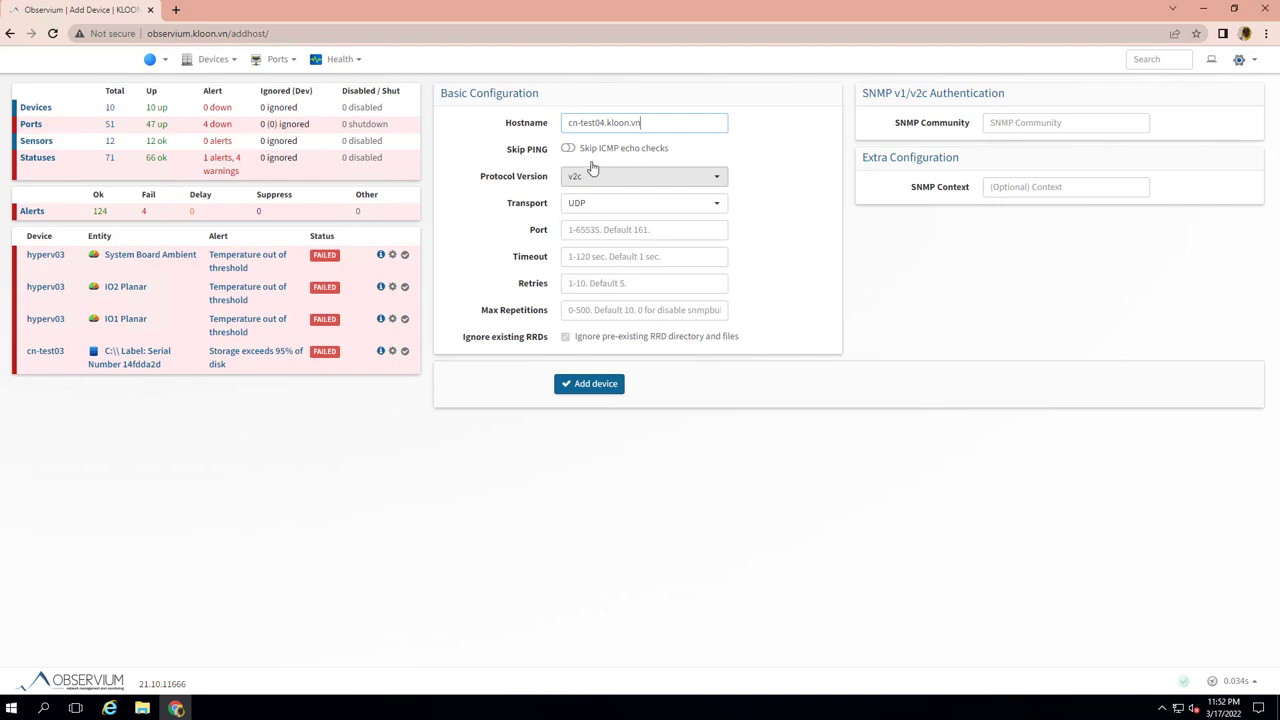
Set the SNMP transport to TCP, port 161, with a timeout of 1.
click(593, 204)
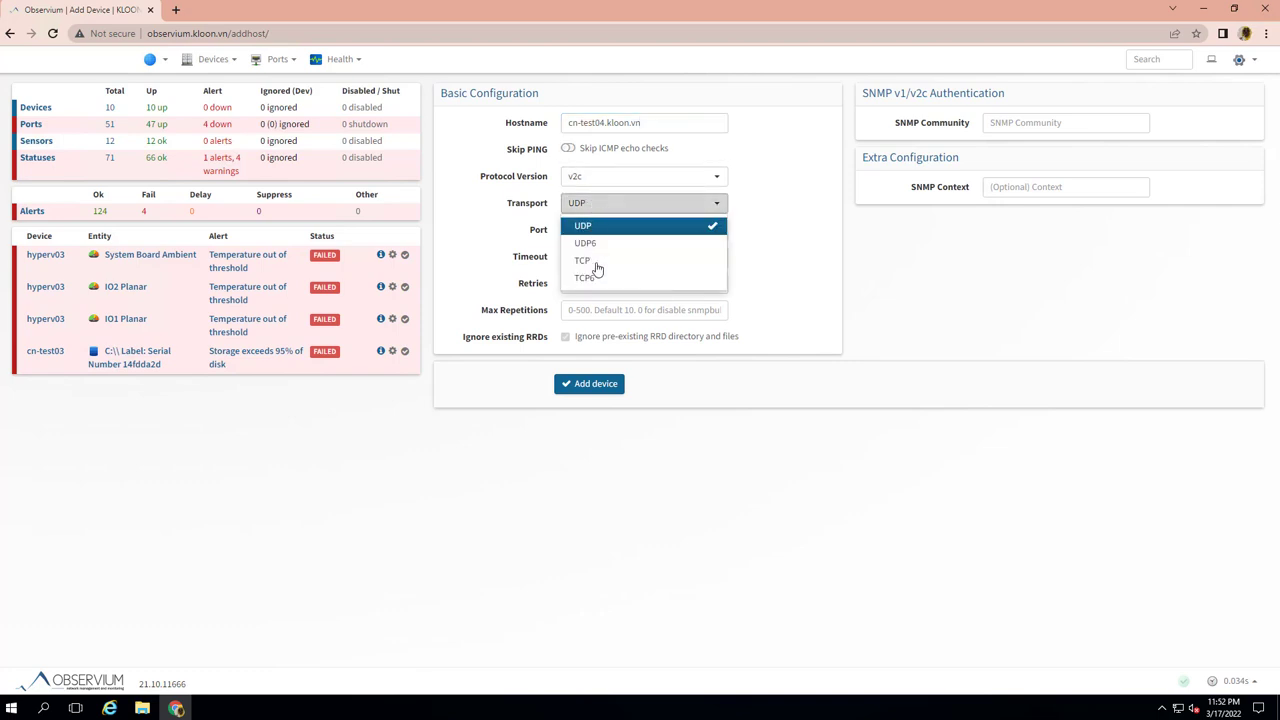
click(592, 261)
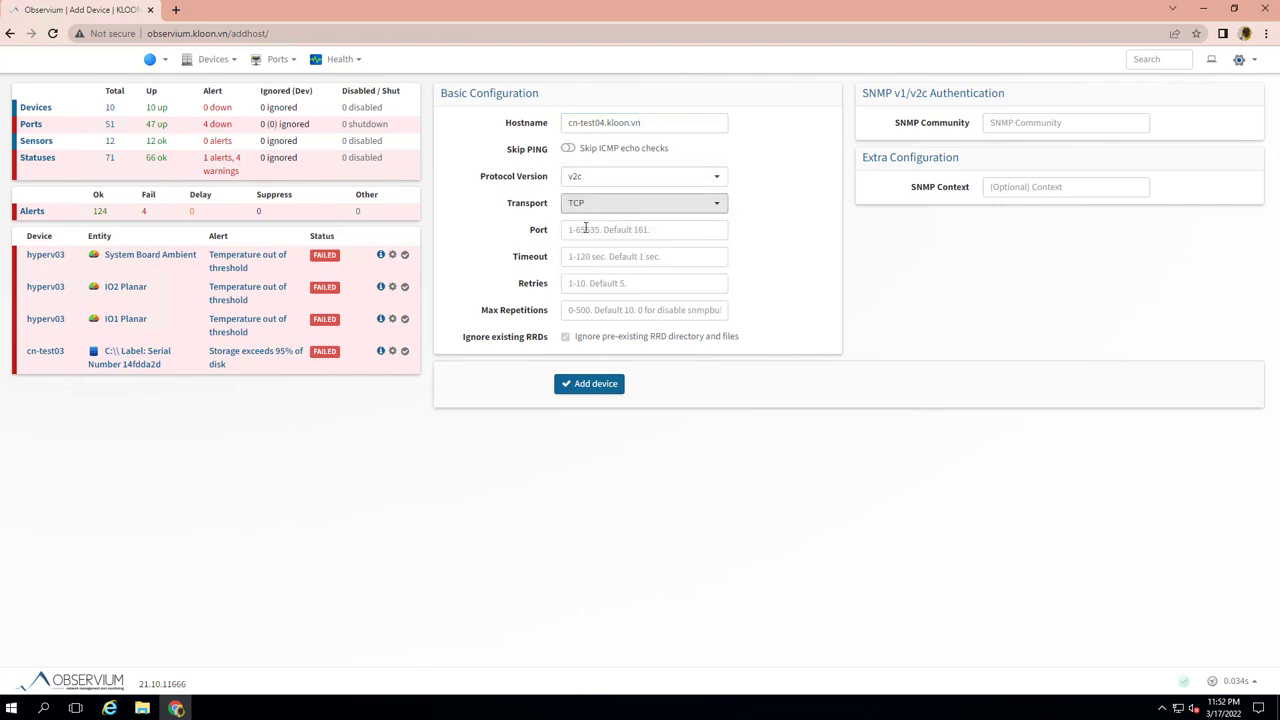
click(585, 229)
text(161)
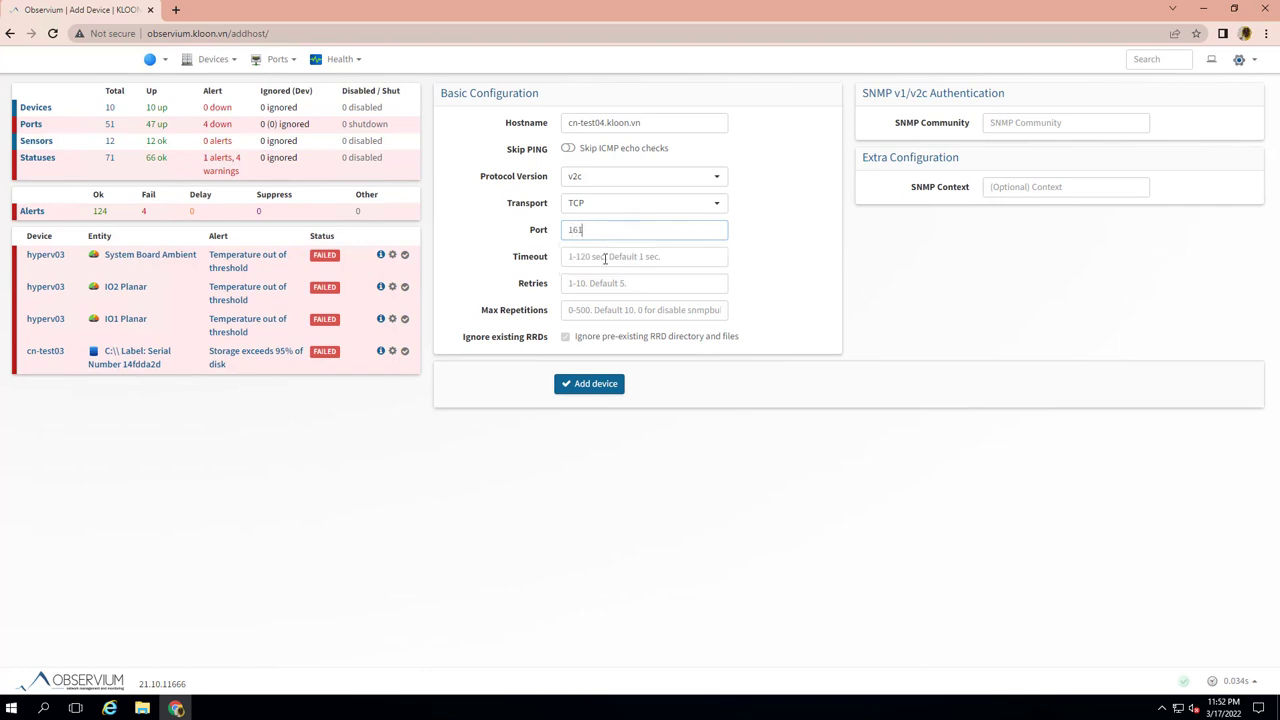
click(600, 257)
text(1)
Set retries to 5 and max repetitions to 10, fill in the community string, and add the device.
click(600, 284)
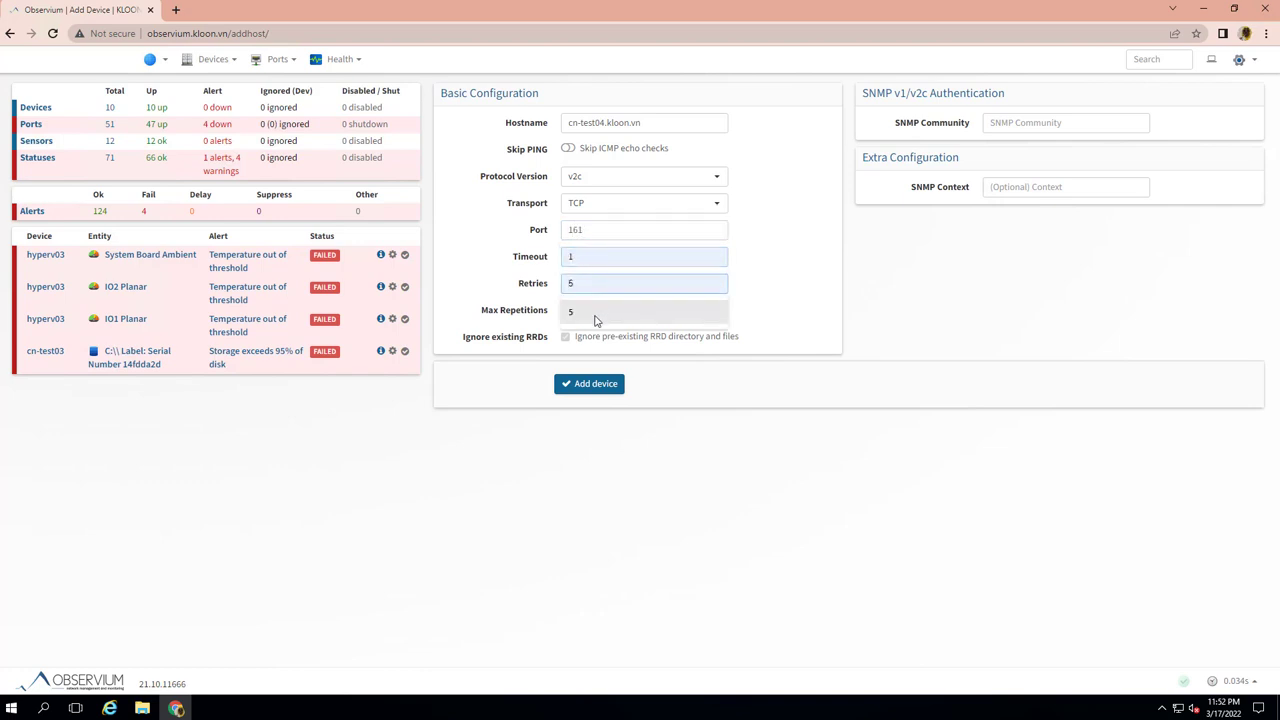
click(594, 318)
click(598, 316)
click(600, 342)
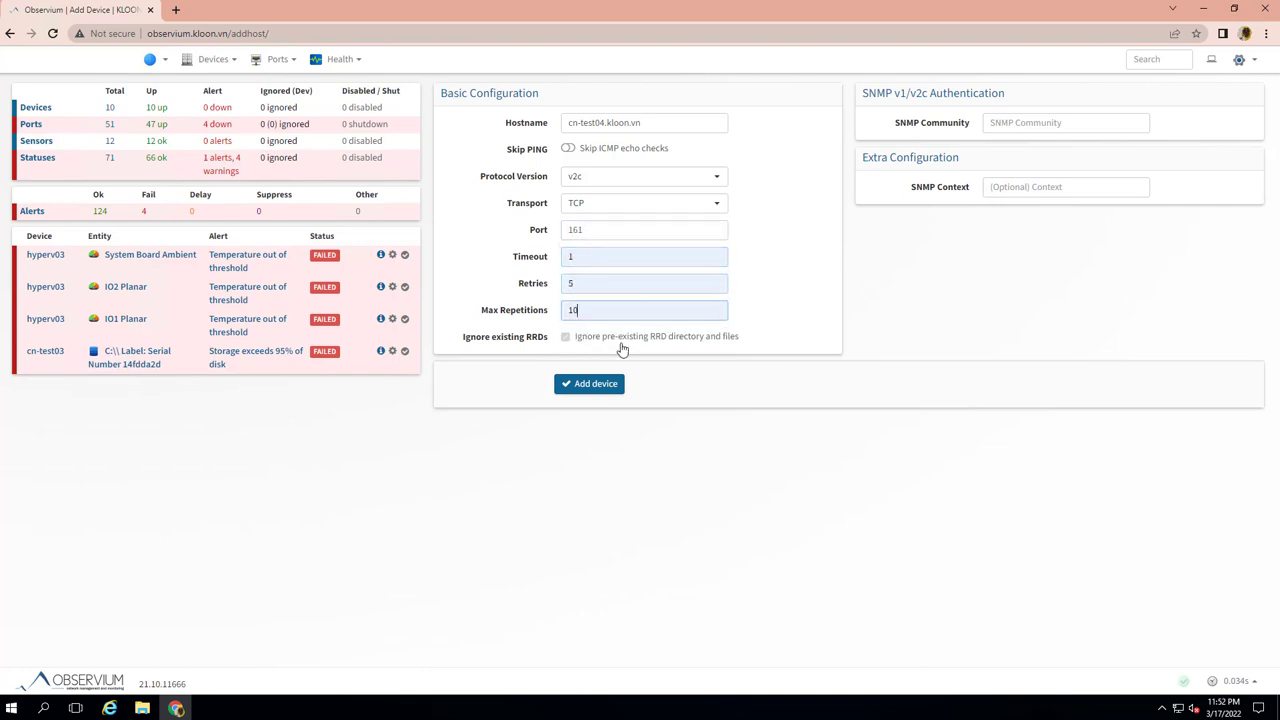
click(1016, 122)
click(1005, 152)
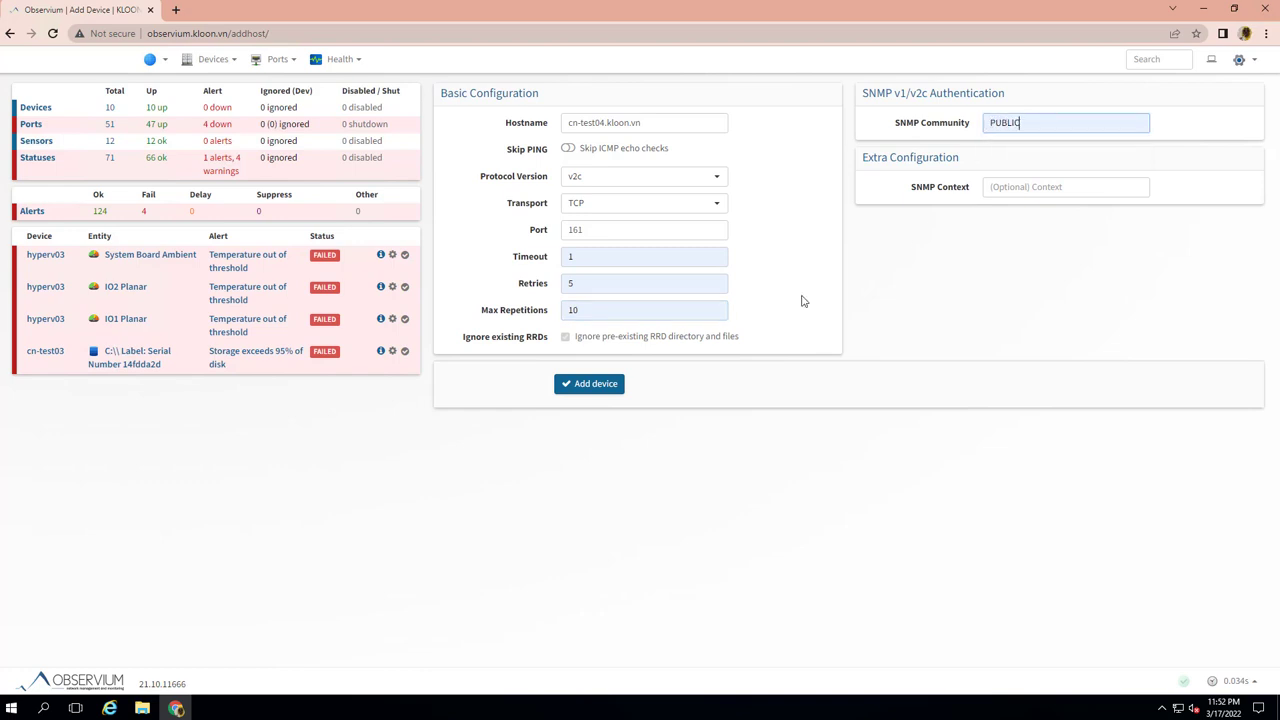
click(617, 382)
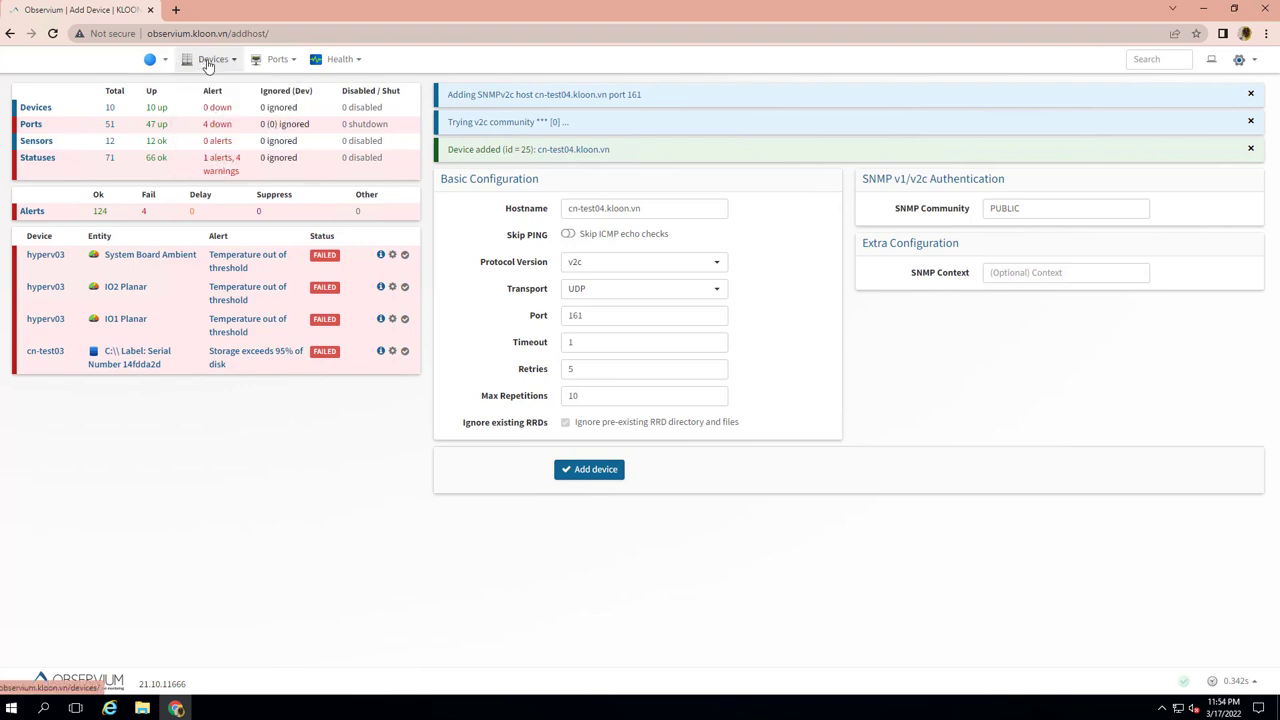
Open Devices > All Devices and preview cn-test04.kloon.vn, listed as Microsoft Windows with sysName CN-TEST04.kloon.vn.
mouse_move(207, 66)
click(218, 87)
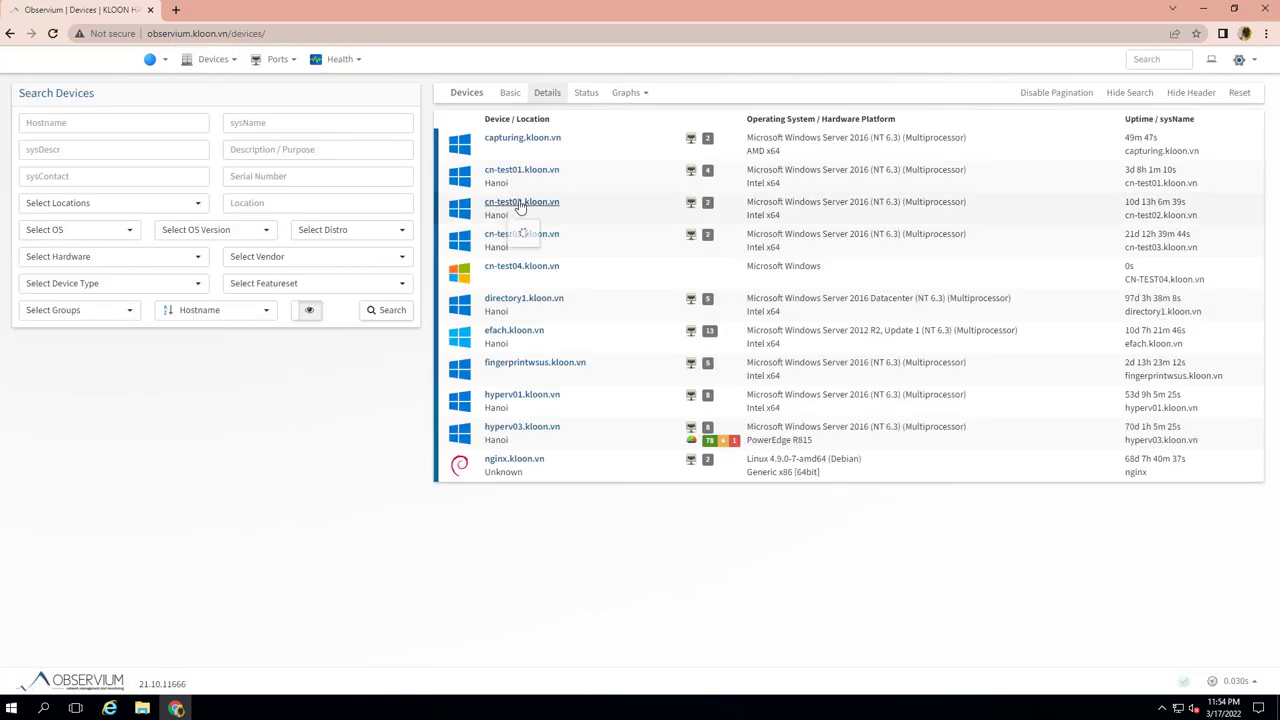
mouse_move(521, 203)
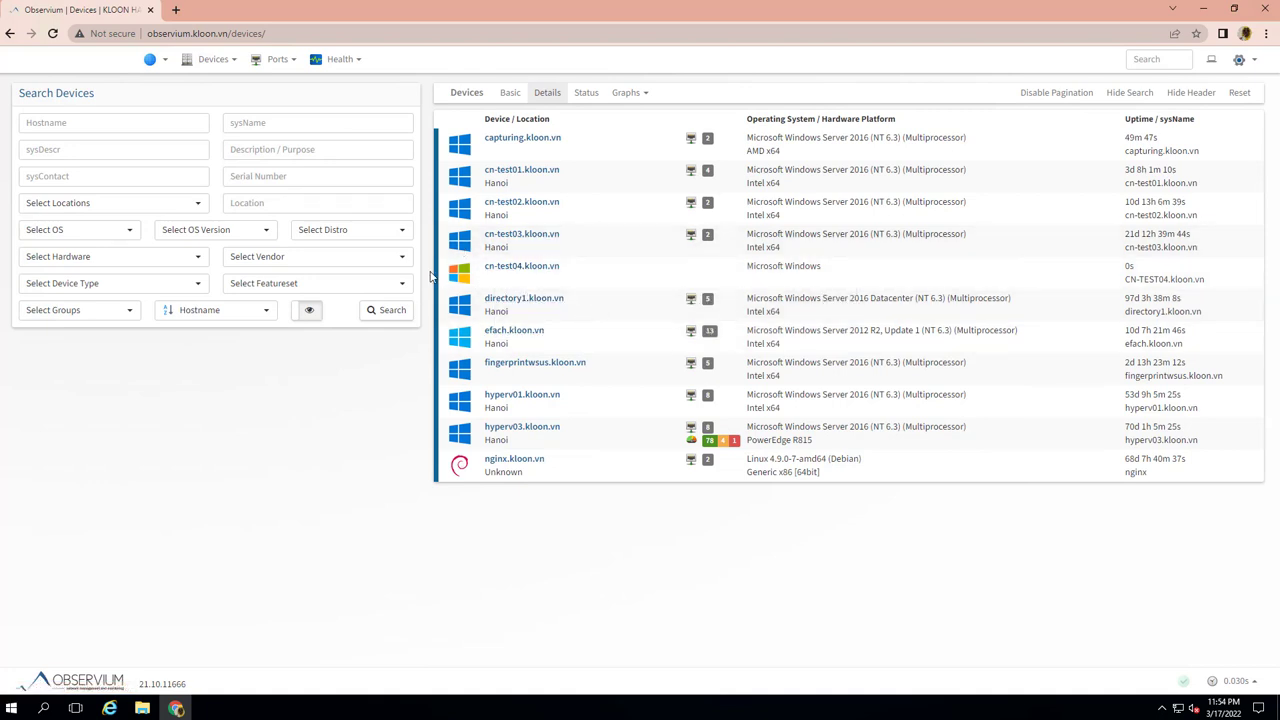
mouse_move(537, 300)
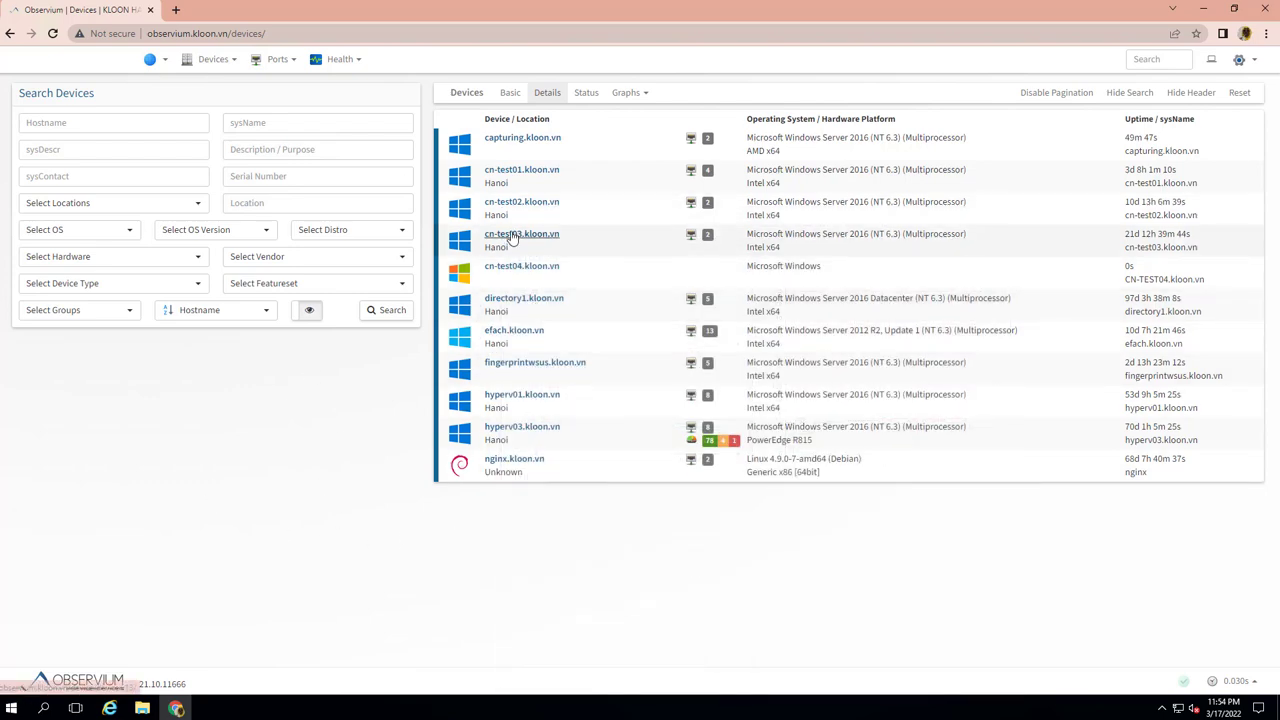
mouse_move(481, 243)
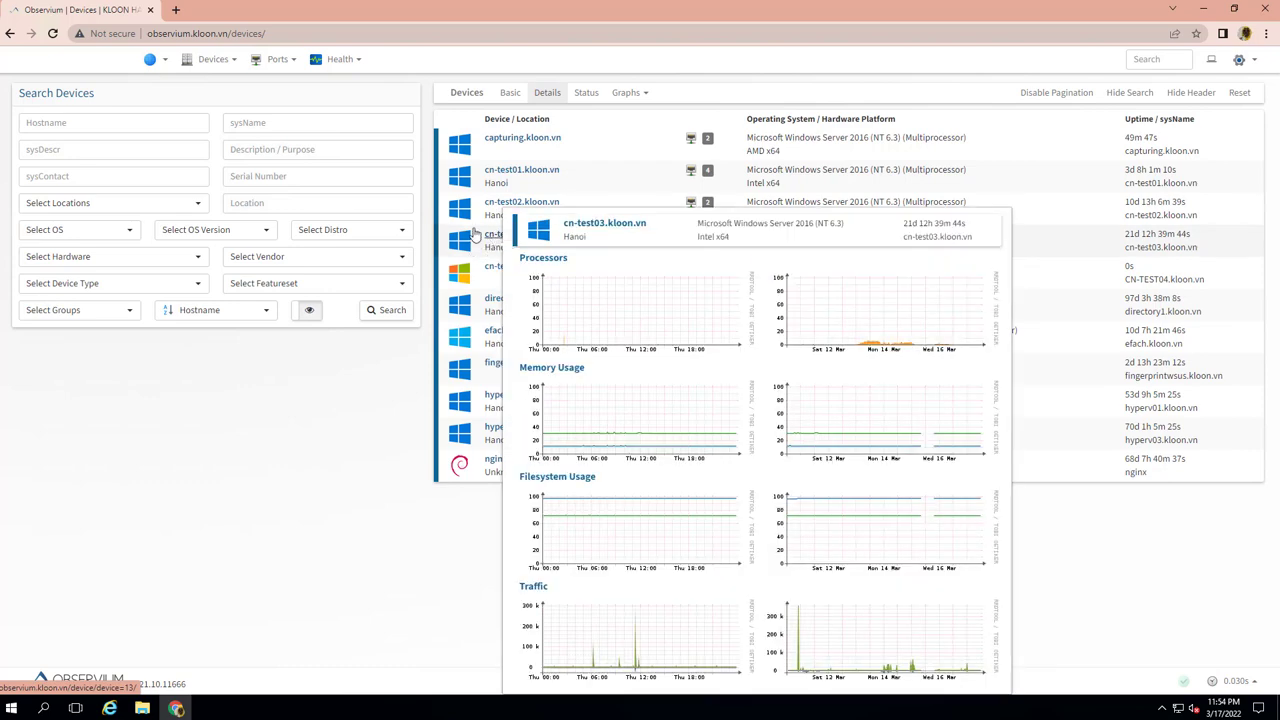
mouse_move(493, 276)
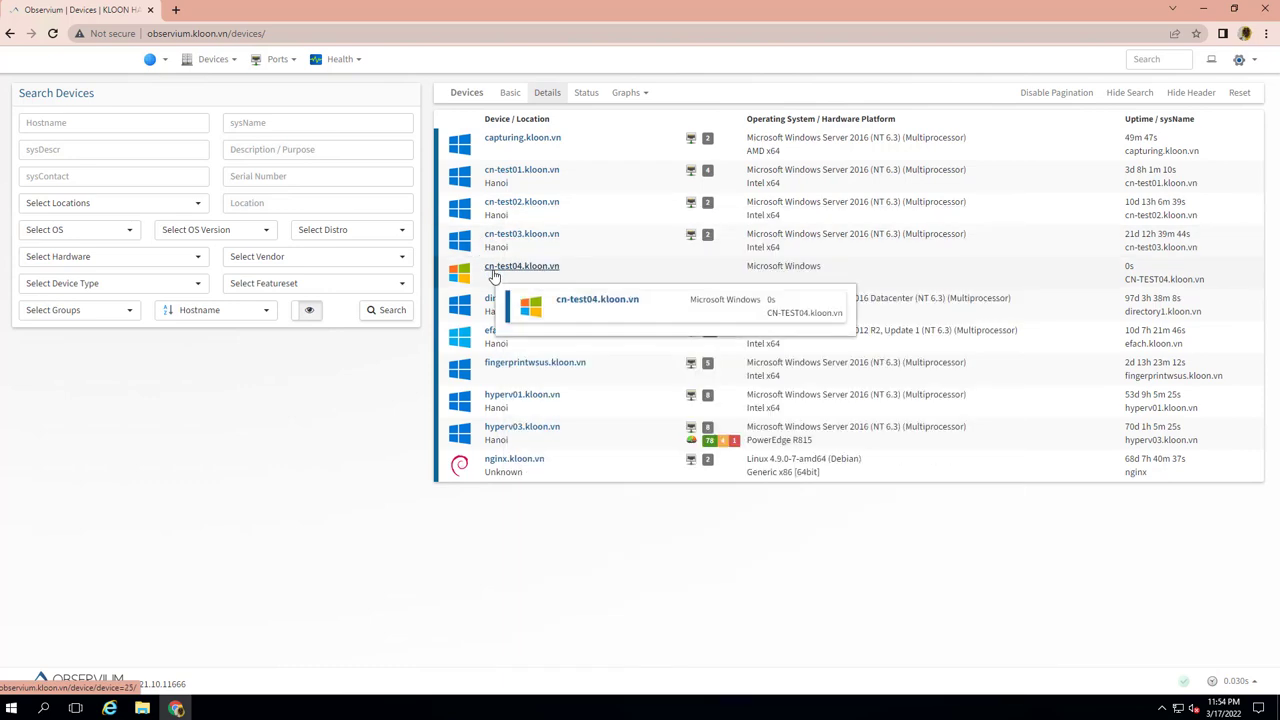